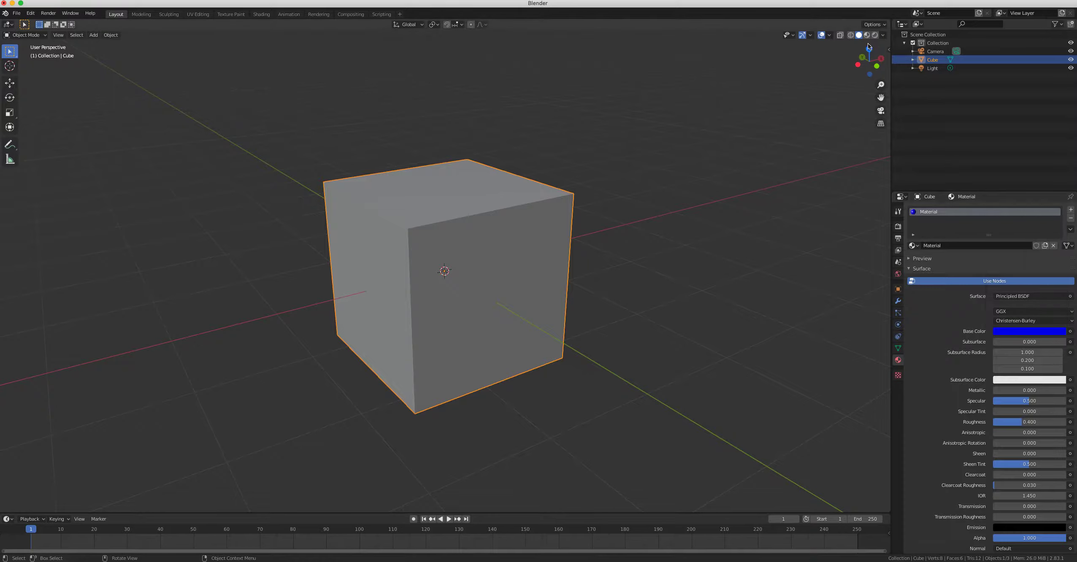
Display the cube in Material Preview shading so its blue material shows in the viewport
{"action": "left_click", "coordinate": [867, 35]}
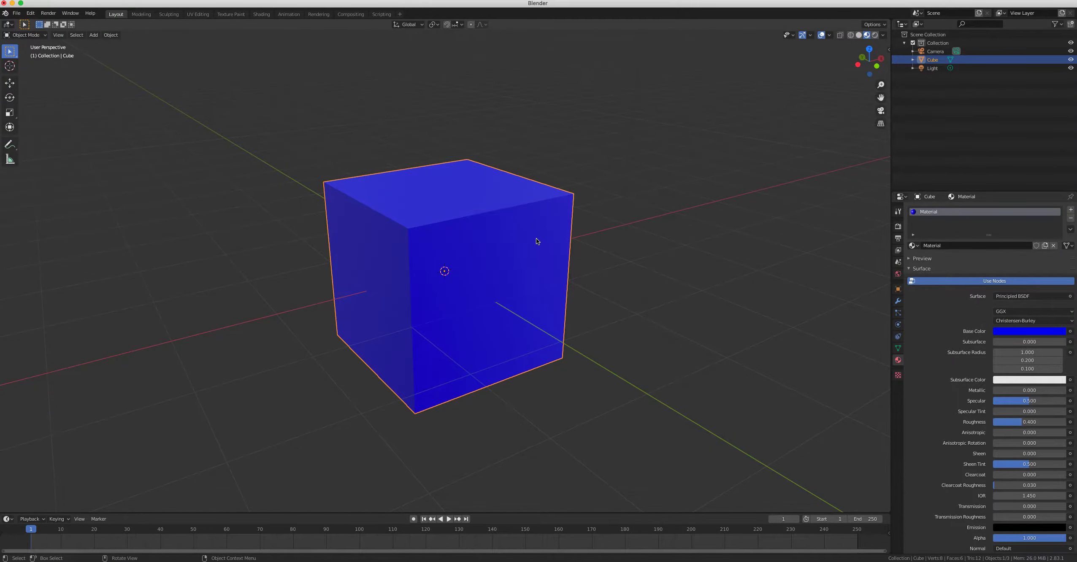
{"action": "scroll", "coordinate": [535, 238], "scroll_direction": "up", "scroll_amount": 4}
{"action": "scroll", "coordinate": [535, 238], "scroll_direction": "down", "scroll_amount": 2}
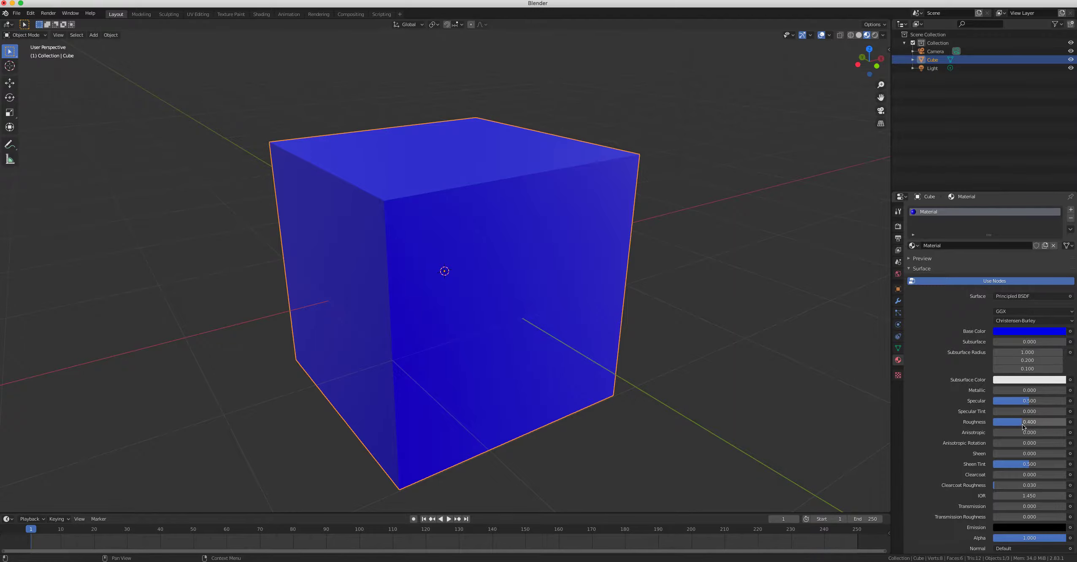
Try the cube material's roughness at 1.000 and at 0.000, viewing the surface reflections at each setting
{"action": "left_click_drag", "start_coordinate": [1023, 426], "coordinate": [1063, 426]}
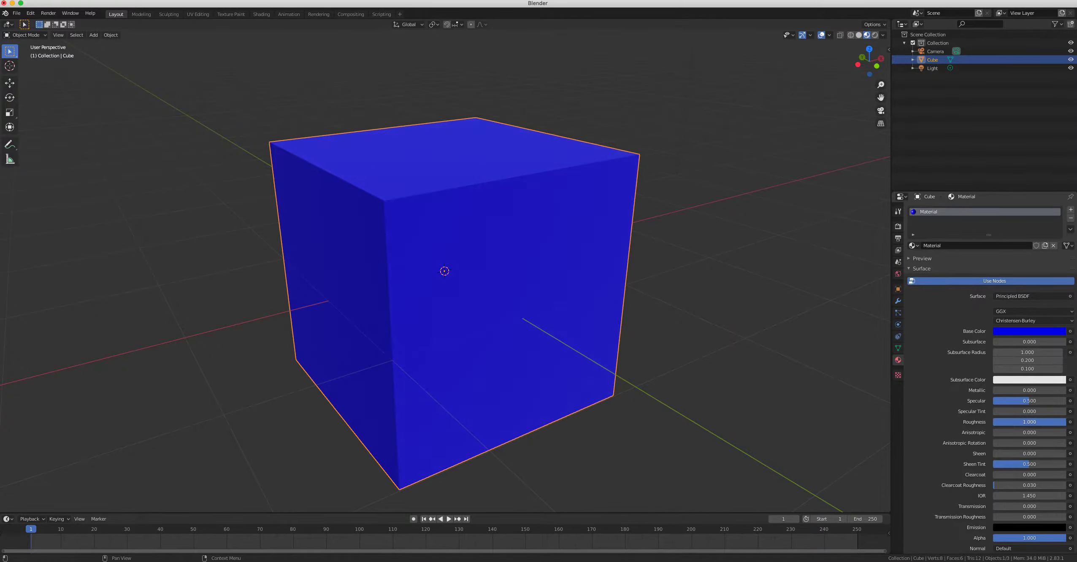
{"action": "middle_click_drag", "start_coordinate": [719, 334], "coordinate": [565, 319]}
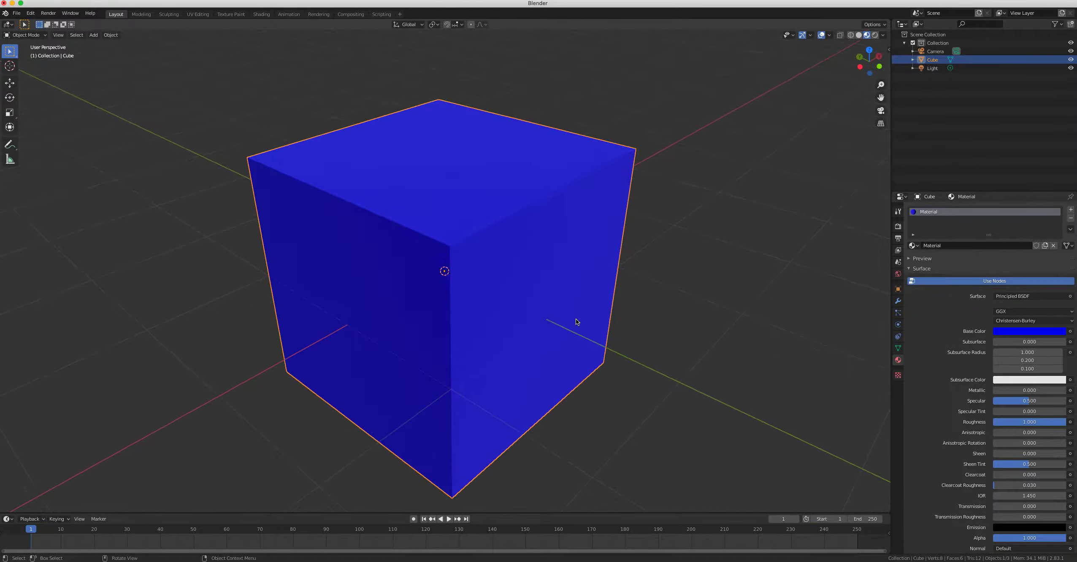
{"action": "left_click_drag", "start_coordinate": [1058, 423], "coordinate": [994, 423]}
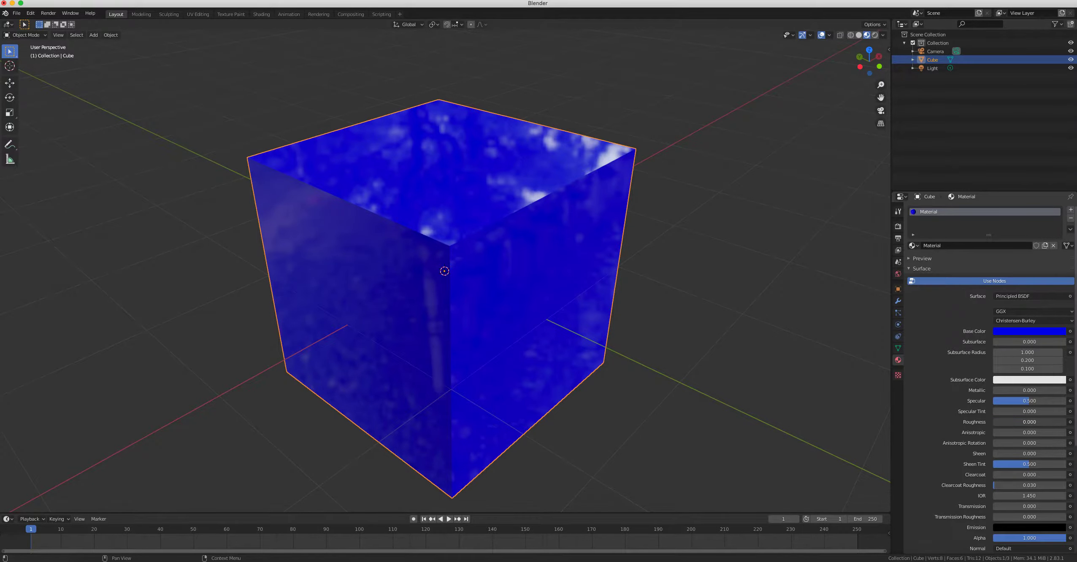
{"action": "middle_click_drag", "start_coordinate": [549, 300], "coordinate": [527, 292]}
Set the cube material's roughness to 0.406 and view the faces from several angles
{"action": "left_click_drag", "start_coordinate": [1003, 423], "coordinate": [1032, 423]}
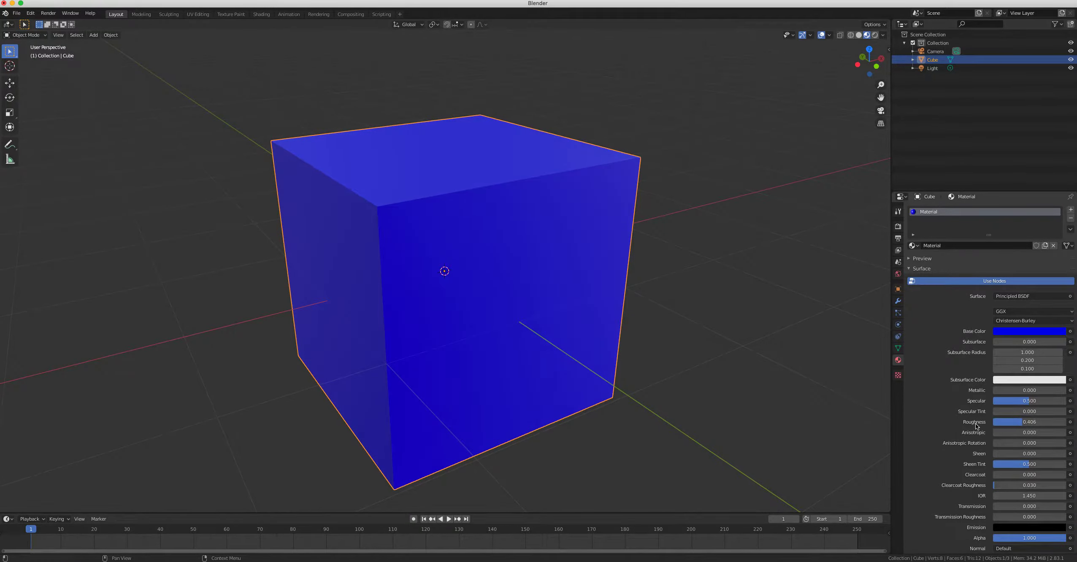
{"action": "middle_click_drag", "start_coordinate": [615, 323], "coordinate": [567, 306]}
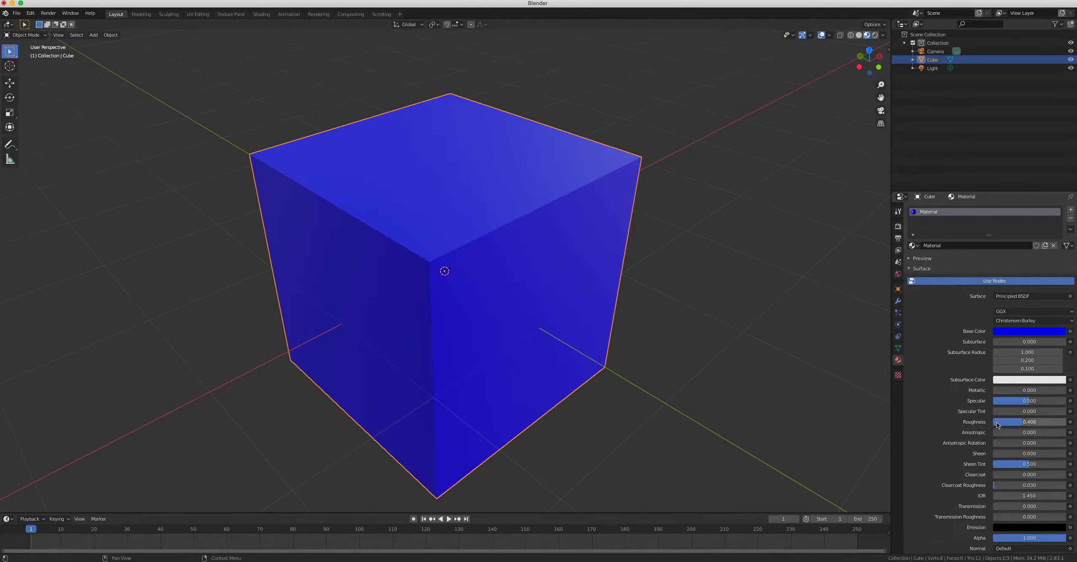
{"action": "middle_click_drag", "start_coordinate": [590, 271], "coordinate": [517, 254]}
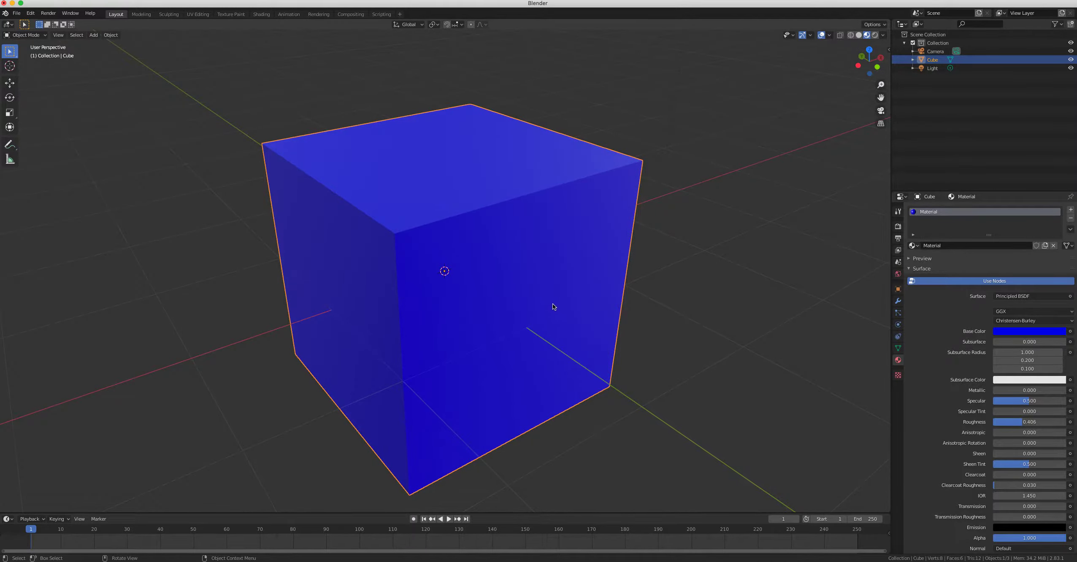
Switch to Finder, examine the texture images in the Bricks023_2K-JPG folder in Downloads, and return to Blender
{"action": "left_click", "coordinate": [95, 557]}
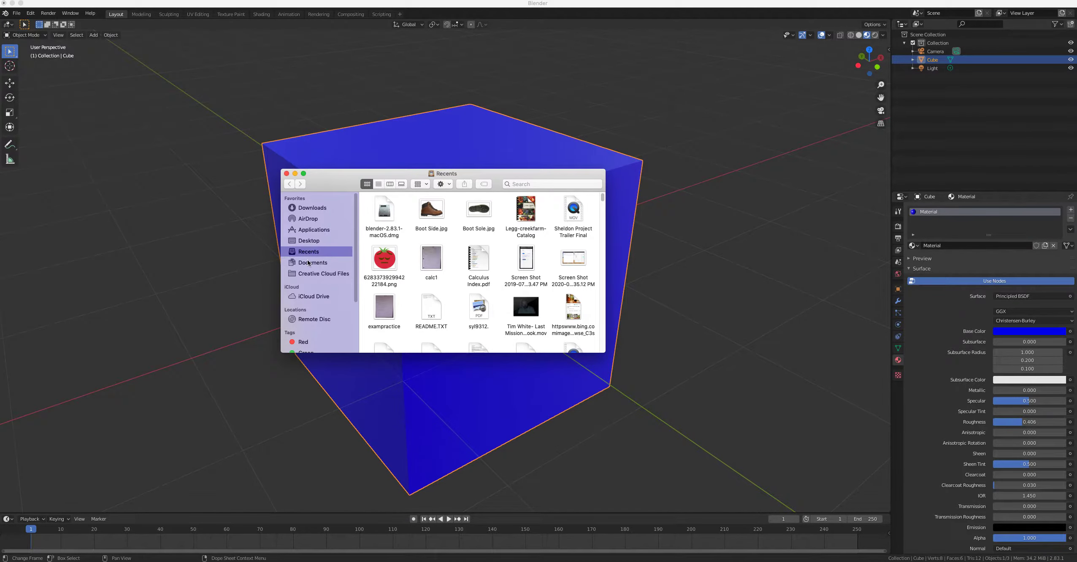
{"action": "left_click", "coordinate": [310, 209]}
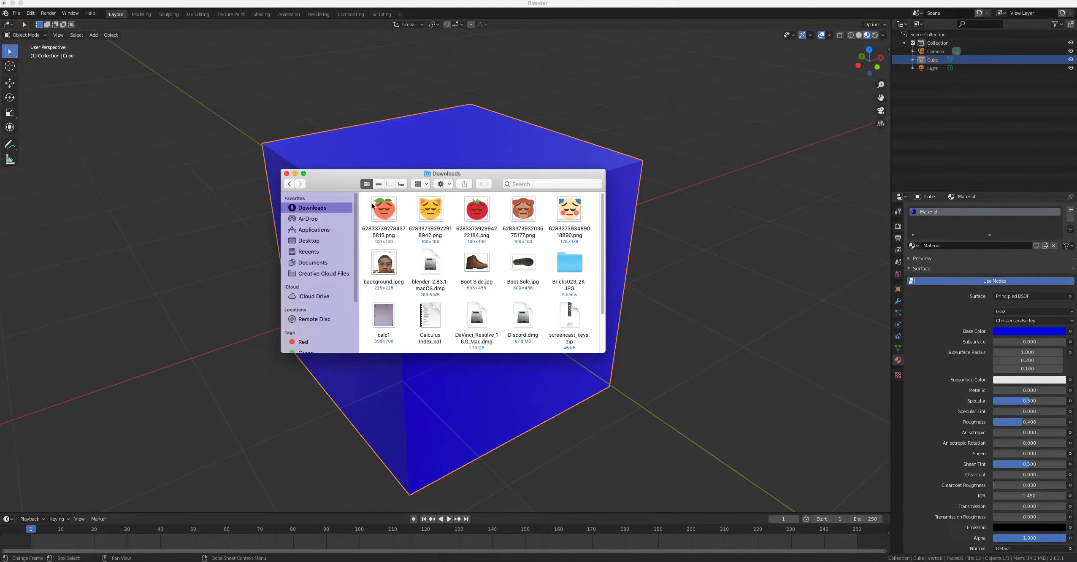
{"action": "double_click", "coordinate": [565, 268]}
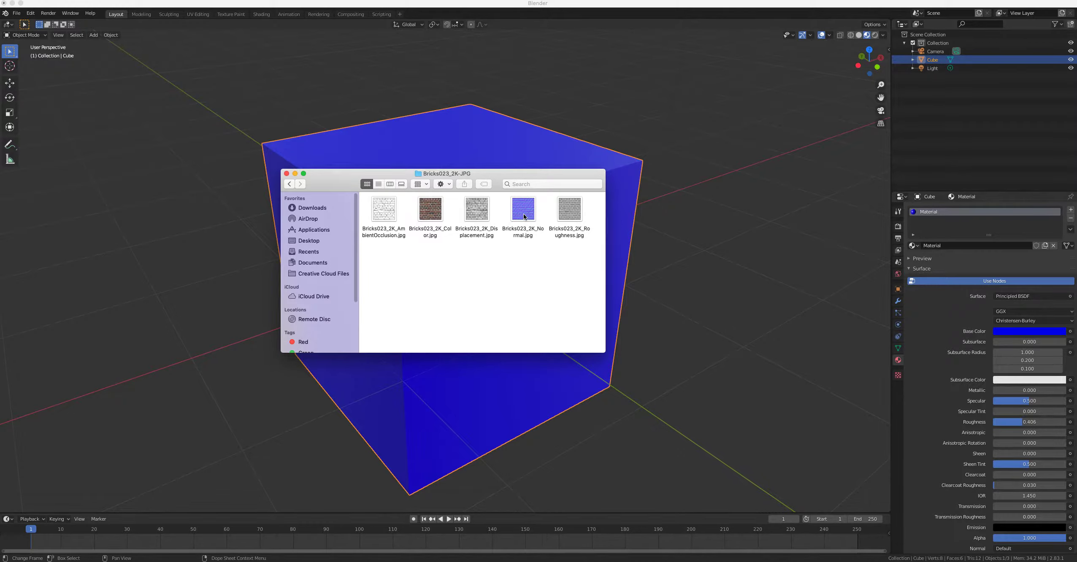
{"action": "left_click", "coordinate": [435, 217]}
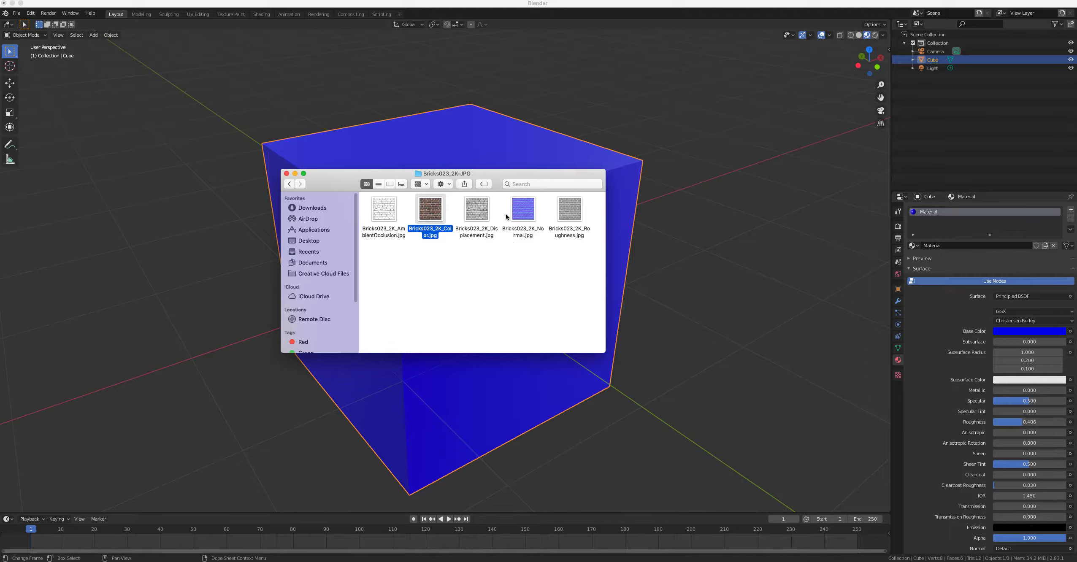
{"action": "left_click", "coordinate": [683, 258]}
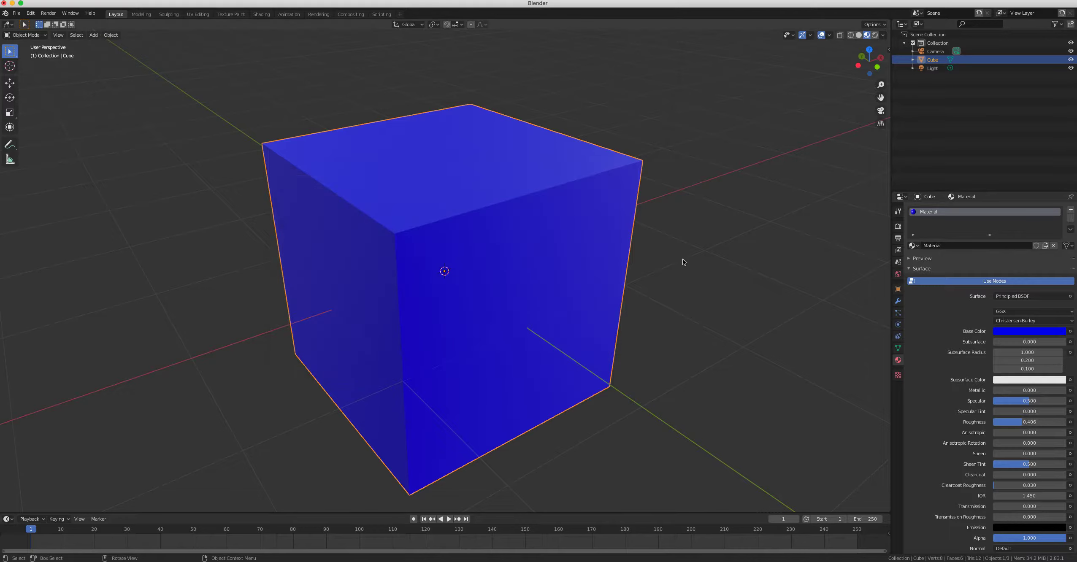
Switch to the Shading workspace and frame the cube closely in its viewport
{"action": "left_click", "coordinate": [494, 291]}
{"action": "left_click", "coordinate": [261, 16]}
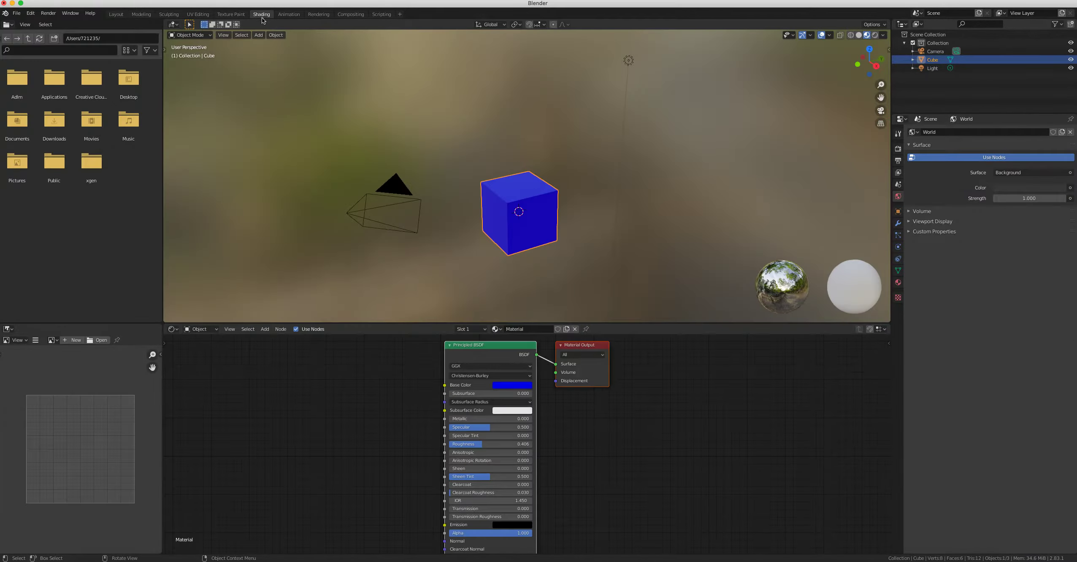
{"action": "scroll", "coordinate": [475, 160], "scroll_direction": "down", "scroll_amount": 2}
{"action": "scroll", "coordinate": [513, 182], "scroll_direction": "up", "scroll_amount": 7}
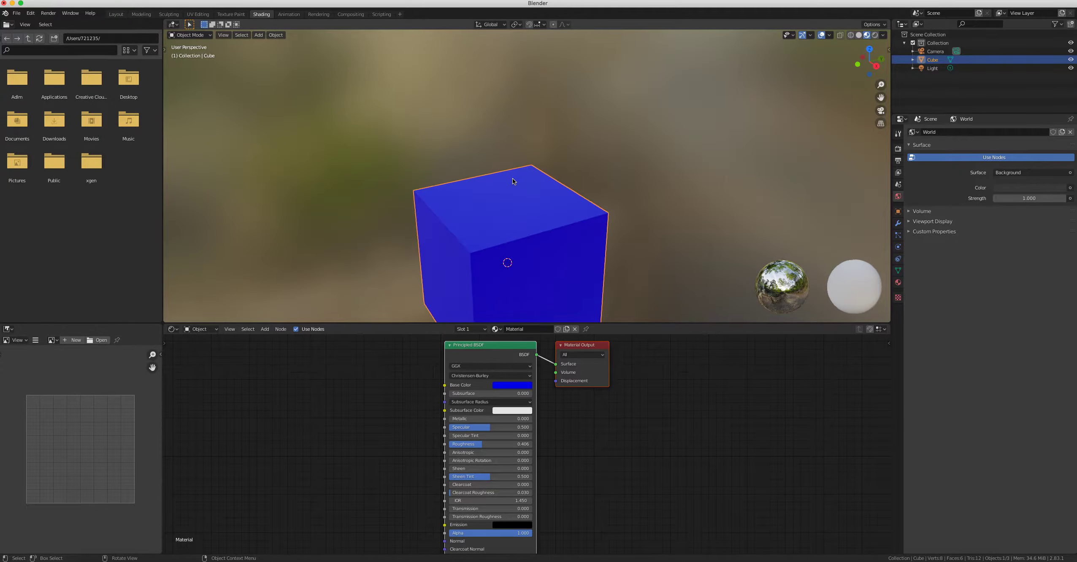
{"action": "middle_click_drag", "start_coordinate": [547, 206], "coordinate": [615, 208]}
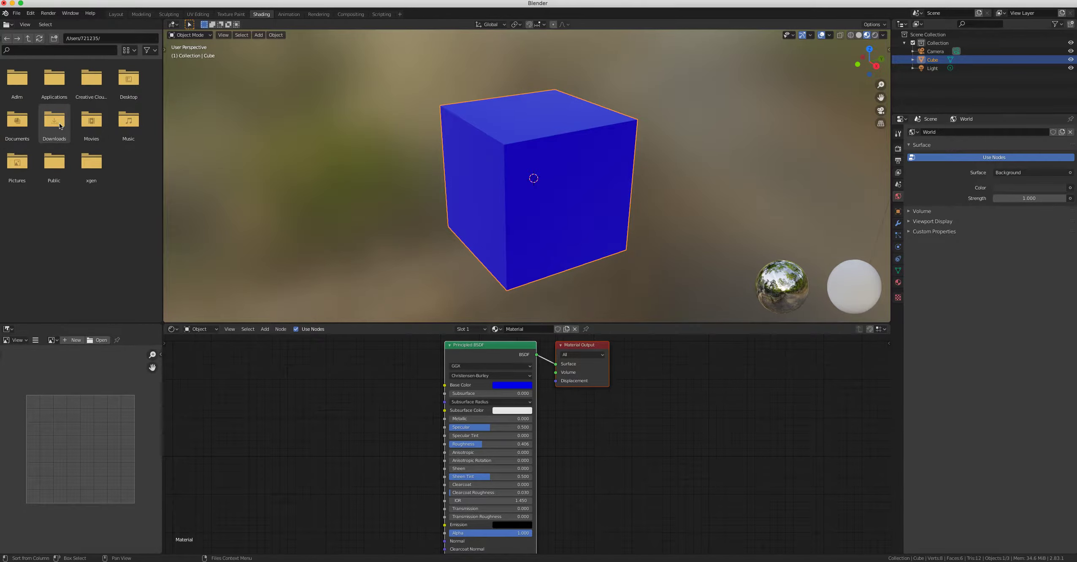
Browse to the Bricks023_2K-JPG folder in Downloads and add Bricks023_2K_Color.jpg as an image texture node beside the Principled BSDF
{"action": "double_click", "coordinate": [60, 125]}
{"action": "double_click", "coordinate": [16, 78]}
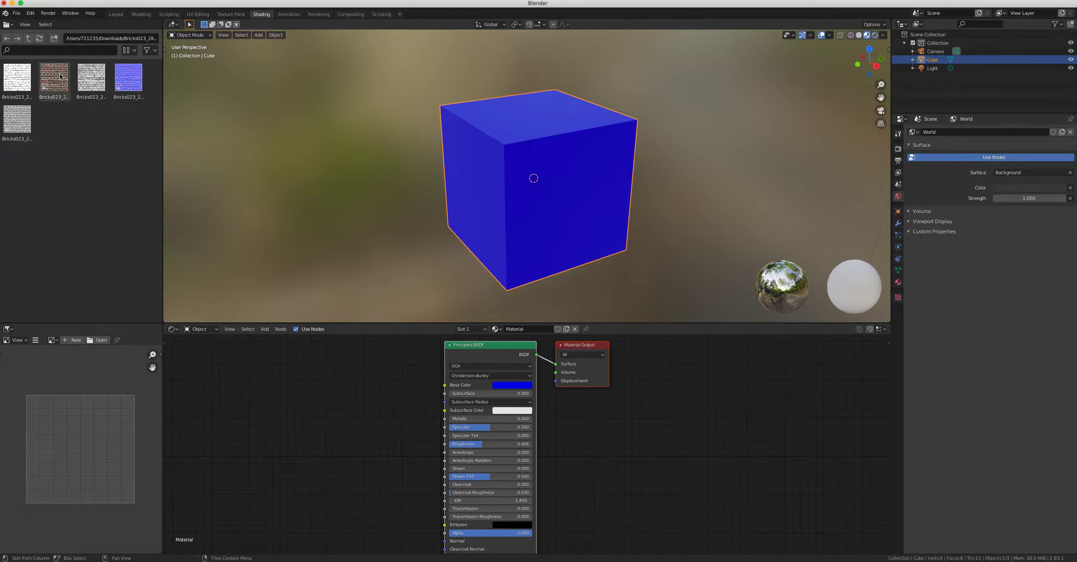
{"action": "left_click_drag", "start_coordinate": [54, 78], "coordinate": [285, 383]}
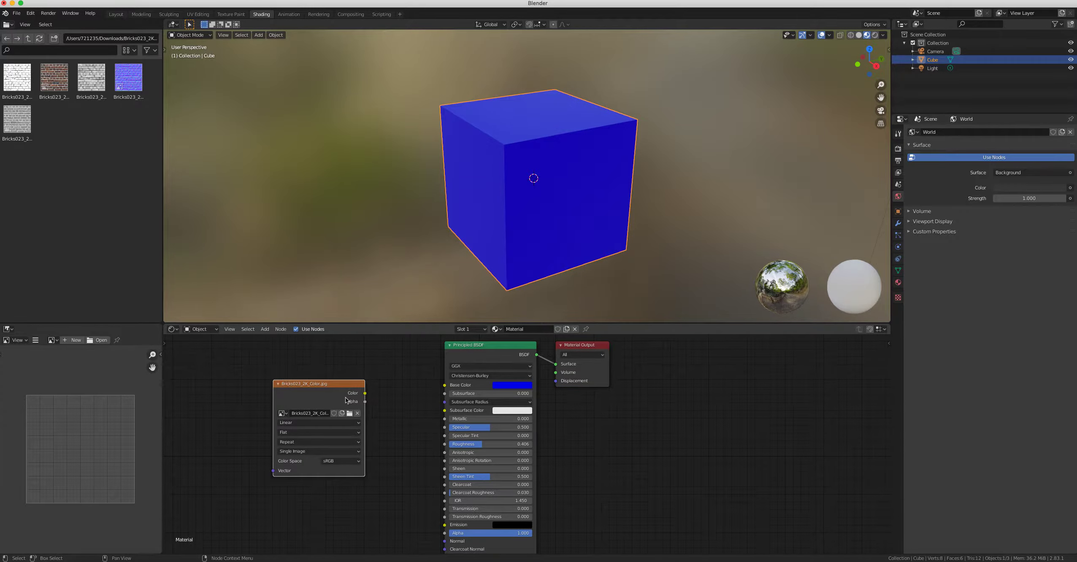
Connect the brick image's Color output to the Principled BSDF's Base Color and look over the textured cube
{"action": "left_click_drag", "start_coordinate": [365, 393], "coordinate": [445, 386]}
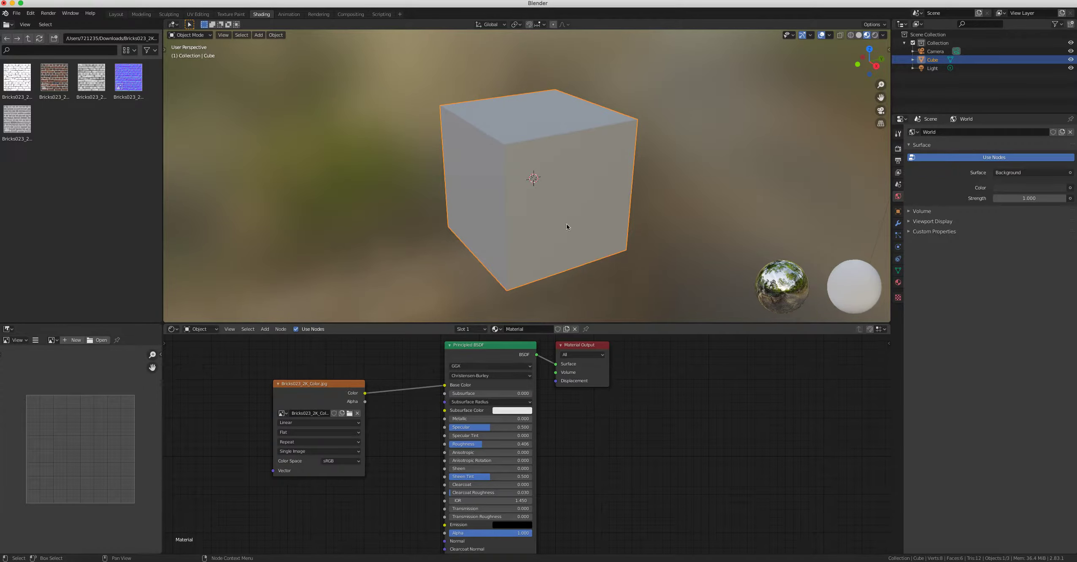
{"action": "scroll", "coordinate": [554, 209], "scroll_direction": "up", "scroll_amount": 2}
{"action": "scroll", "coordinate": [554, 209], "scroll_direction": "down", "scroll_amount": 3}
{"action": "mouse_move", "coordinate": [552, 201]}
{"action": "middle_mouse_down"}
{"action": "mouse_move", "coordinate": [585, 239]}
{"action": "mouse_move", "coordinate": [559, 200]}
{"action": "mouse_move", "coordinate": [527, 189]}
{"action": "mouse_move", "coordinate": [551, 172]}
{"action": "mouse_move", "coordinate": [565, 195]}
{"action": "middle_mouse_up"}
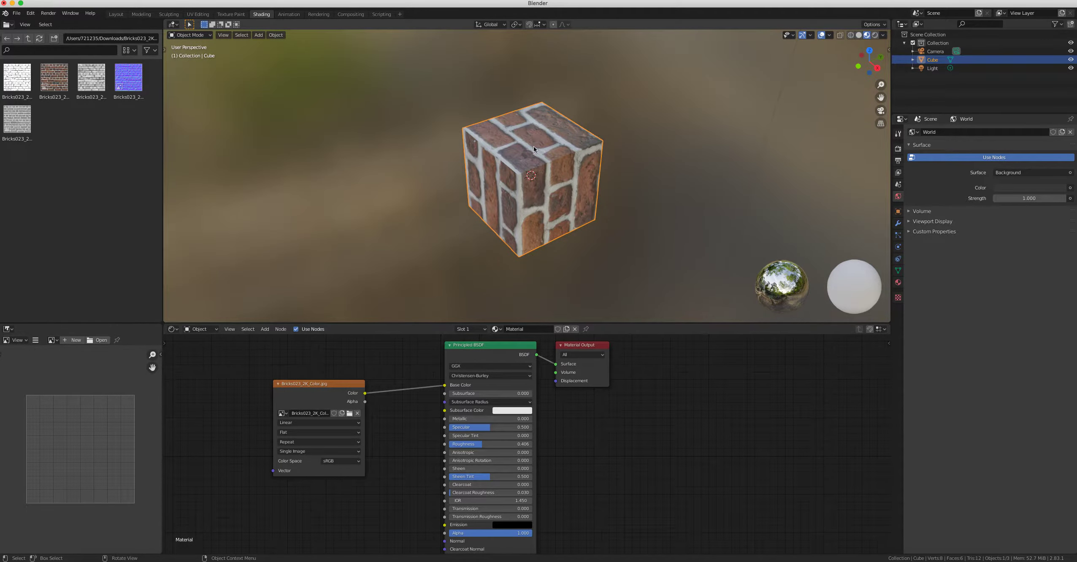
{"action": "mouse_move", "coordinate": [552, 208]}
{"action": "middle_mouse_down"}
{"action": "mouse_move", "coordinate": [438, 143]}
{"action": "mouse_move", "coordinate": [555, 191]}
{"action": "middle_mouse_up"}
{"action": "scroll", "coordinate": [555, 192], "scroll_direction": "down", "scroll_amount": 2}
{"action": "scroll", "coordinate": [556, 191], "scroll_direction": "up", "scroll_amount": 5}
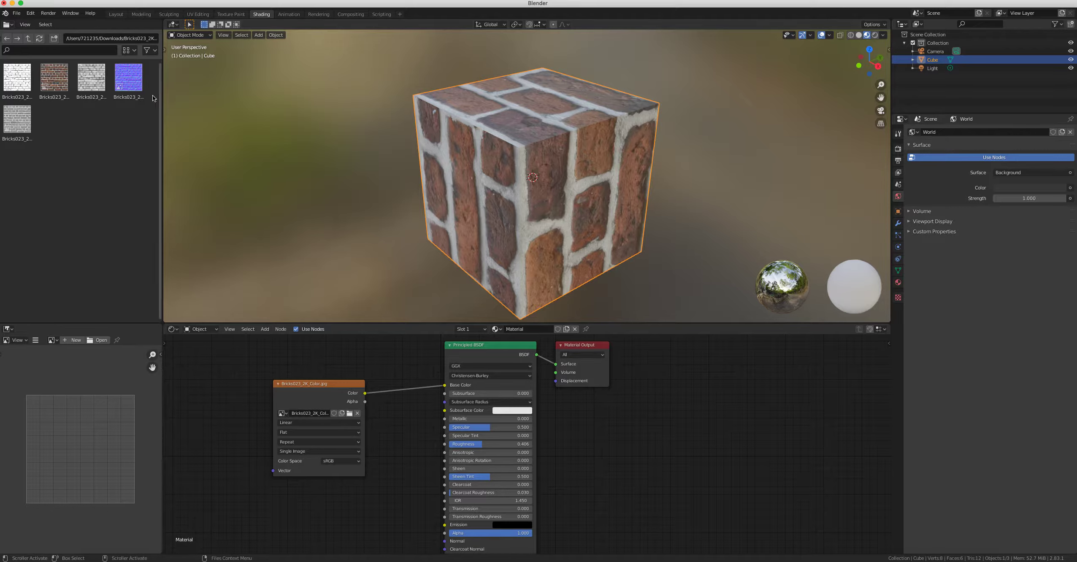
Shift the color texture node away from the Principled BSDF and display the texture files as a horizontal list
{"action": "left_click", "coordinate": [142, 89]}
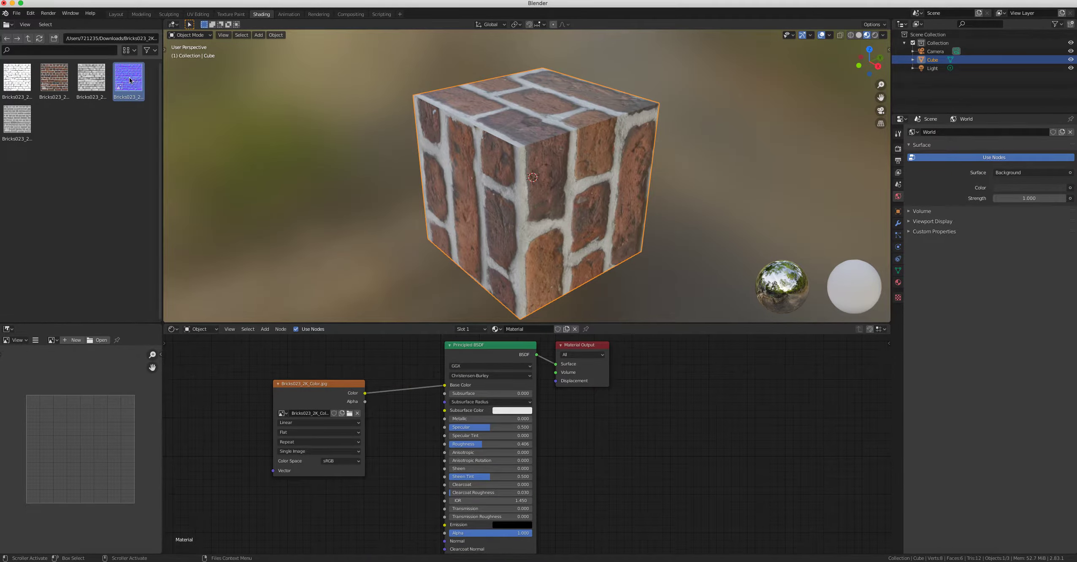
{"action": "left_click_drag", "start_coordinate": [341, 398], "coordinate": [324, 379]}
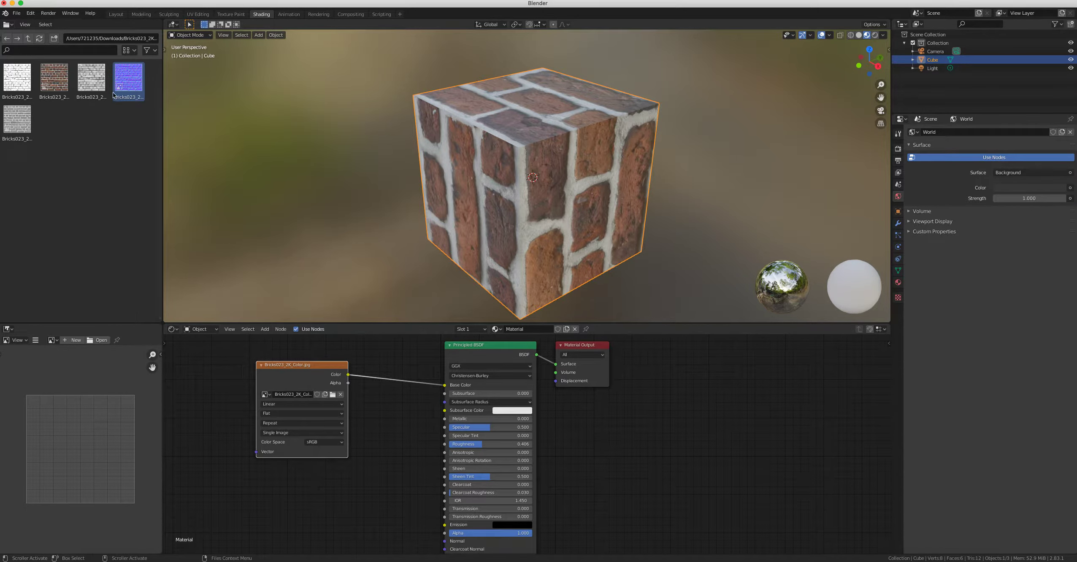
{"action": "left_click", "coordinate": [132, 52]}
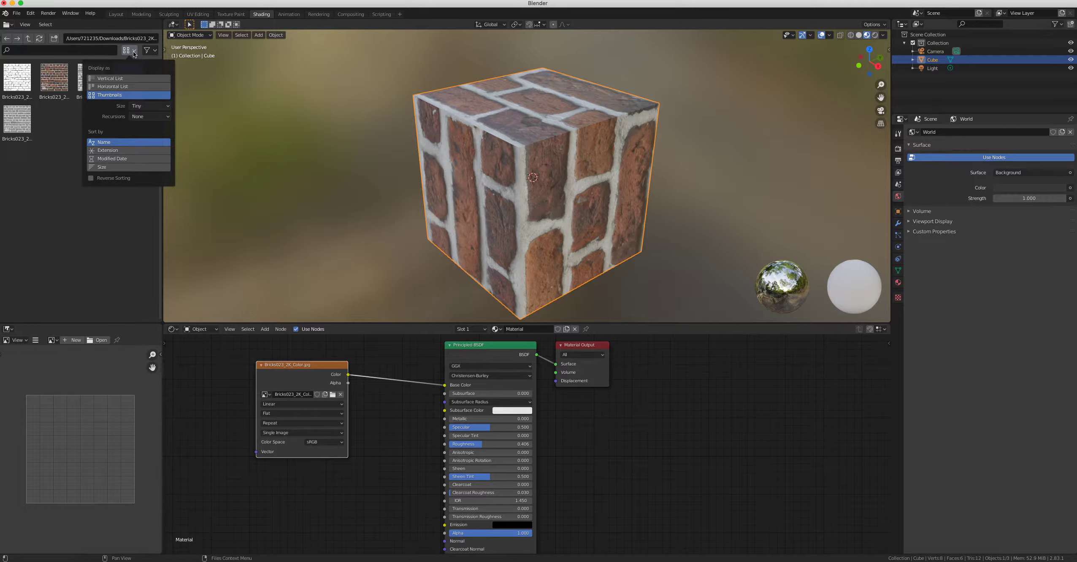
{"action": "left_click", "coordinate": [141, 87]}
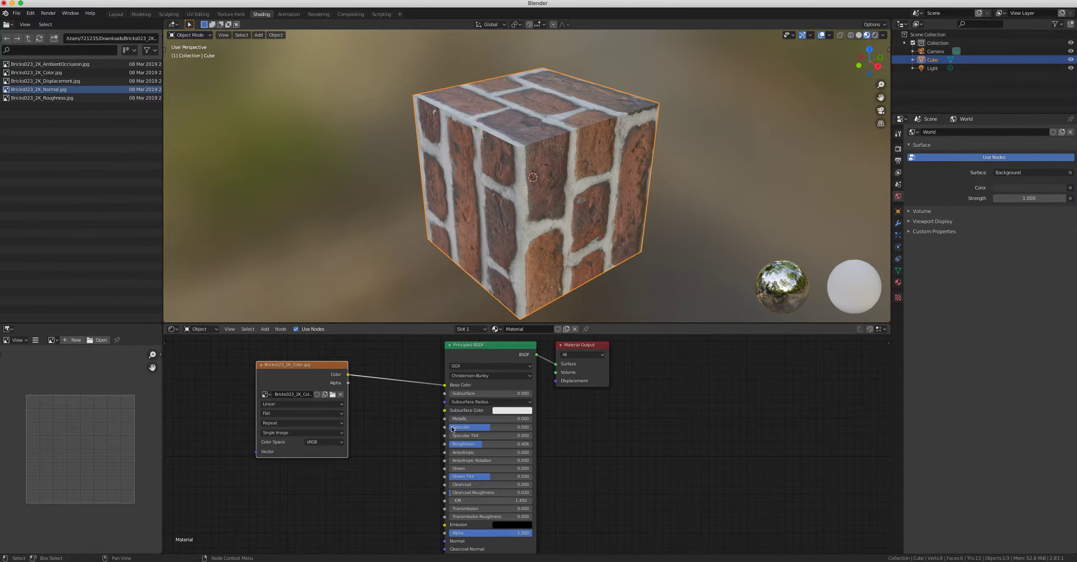
Add Bricks023_2K_Normal.jpg as an image texture node and place it directly below the color texture node
{"action": "scroll", "coordinate": [479, 432], "scroll_direction": "down", "scroll_amount": 1}
{"action": "scroll", "coordinate": [480, 432], "scroll_direction": "up", "scroll_amount": 2}
{"action": "middle_click_drag", "start_coordinate": [504, 437], "coordinate": [575, 351]}
{"action": "left_click_drag", "start_coordinate": [18, 90], "coordinate": [364, 427]}
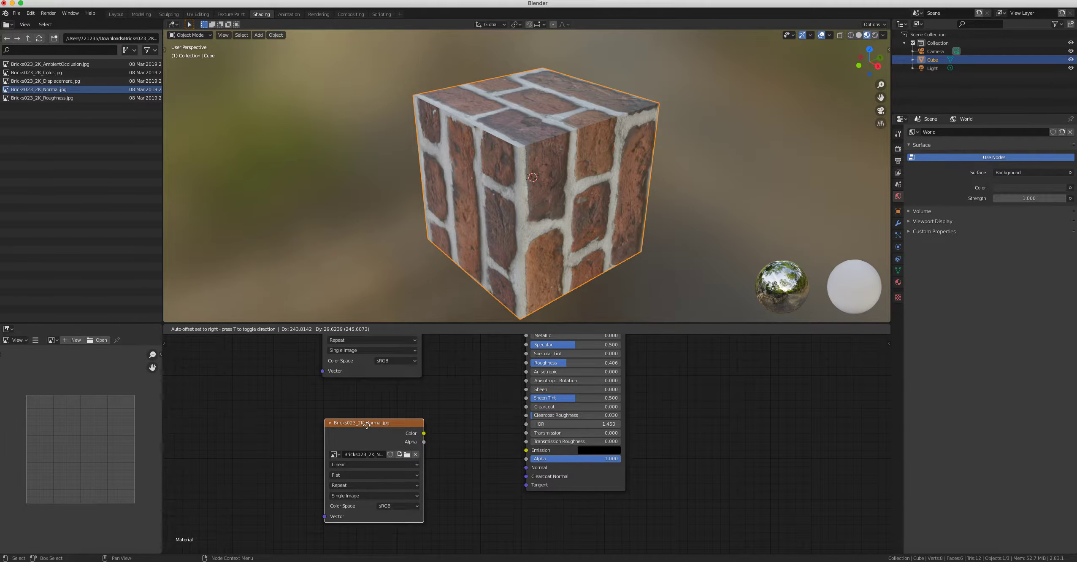
{"action": "scroll", "coordinate": [385, 387], "scroll_direction": "up", "scroll_amount": 3}
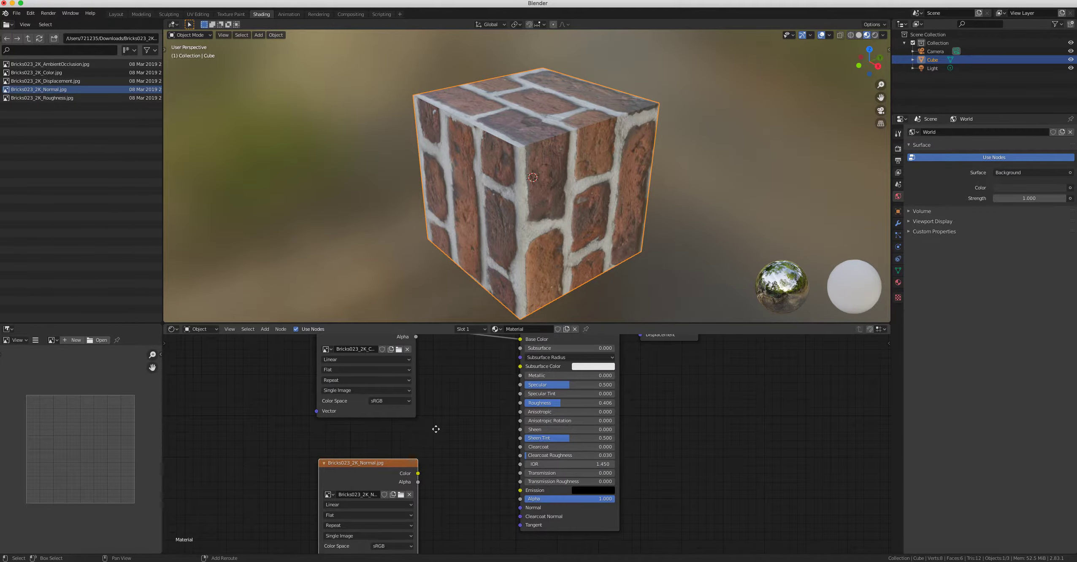
{"action": "left_click_drag", "start_coordinate": [385, 457], "coordinate": [381, 429]}
{"action": "scroll", "coordinate": [449, 424], "scroll_direction": "up", "scroll_amount": 2, "text": "shift"}
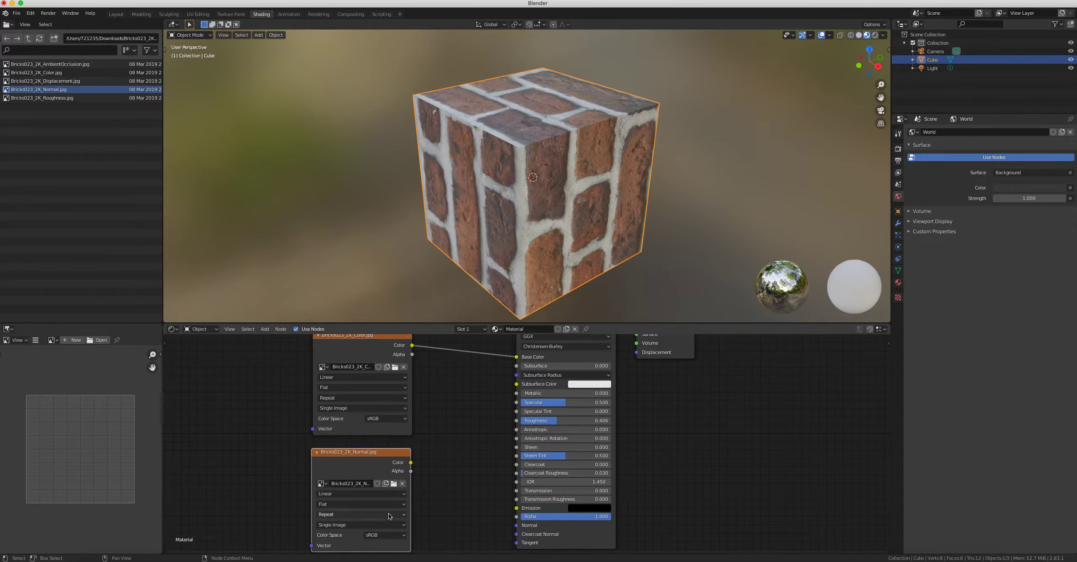
Set the normal texture node's color space to Non-Color and display the texture files as thumbnails
{"action": "left_click", "coordinate": [384, 535]}
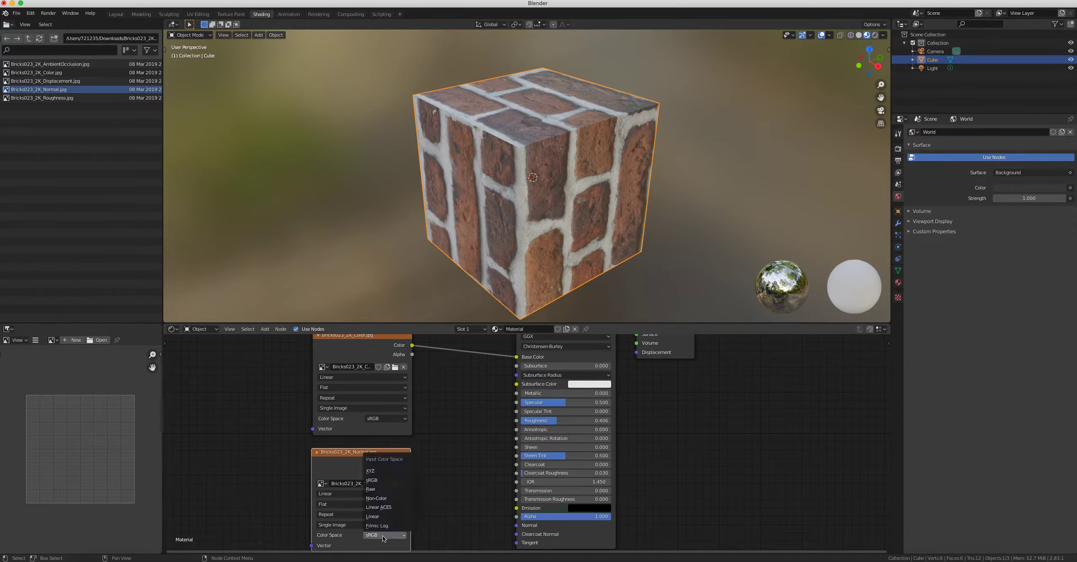
{"action": "left_click", "coordinate": [397, 502]}
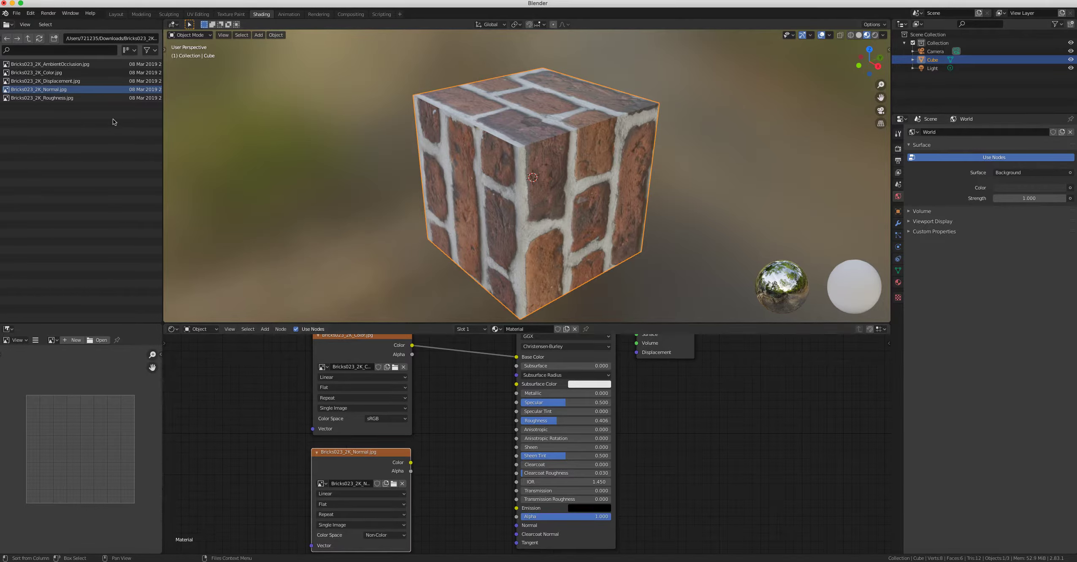
{"action": "left_click", "coordinate": [132, 51]}
{"action": "left_click", "coordinate": [123, 95]}
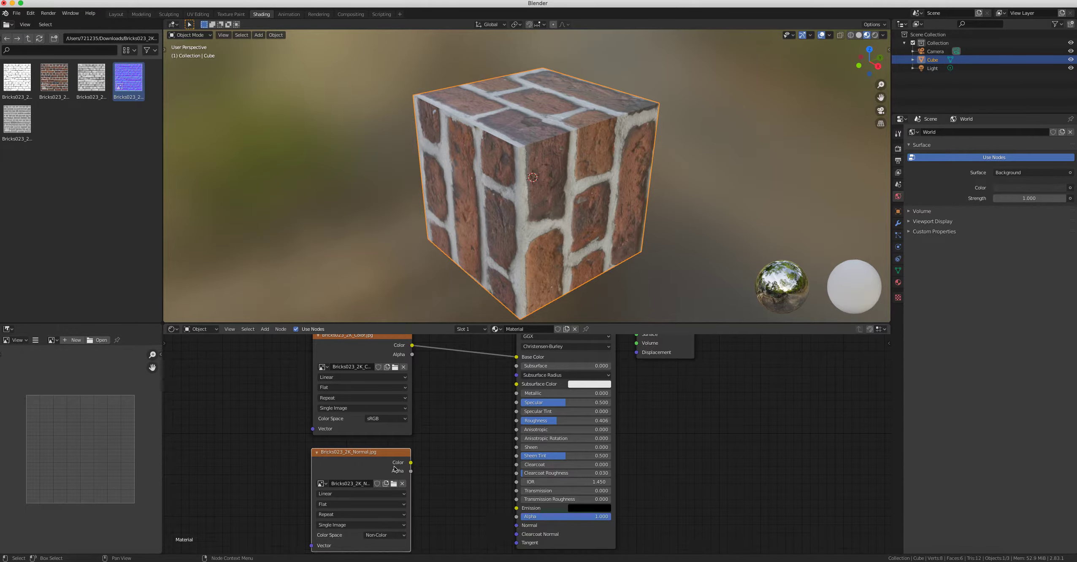
Move the normal texture node farther from the Principled BSDF and add a Normal Map node in the gap between them
{"action": "scroll", "coordinate": [467, 456], "scroll_direction": "down", "scroll_amount": 2}
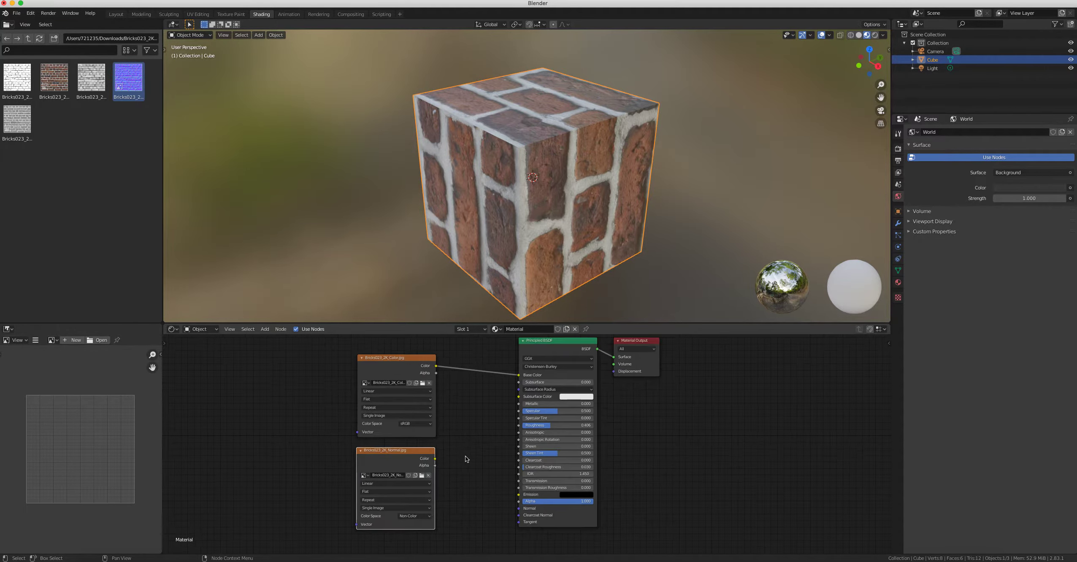
{"action": "left_click_drag", "start_coordinate": [412, 453], "coordinate": [324, 454]}
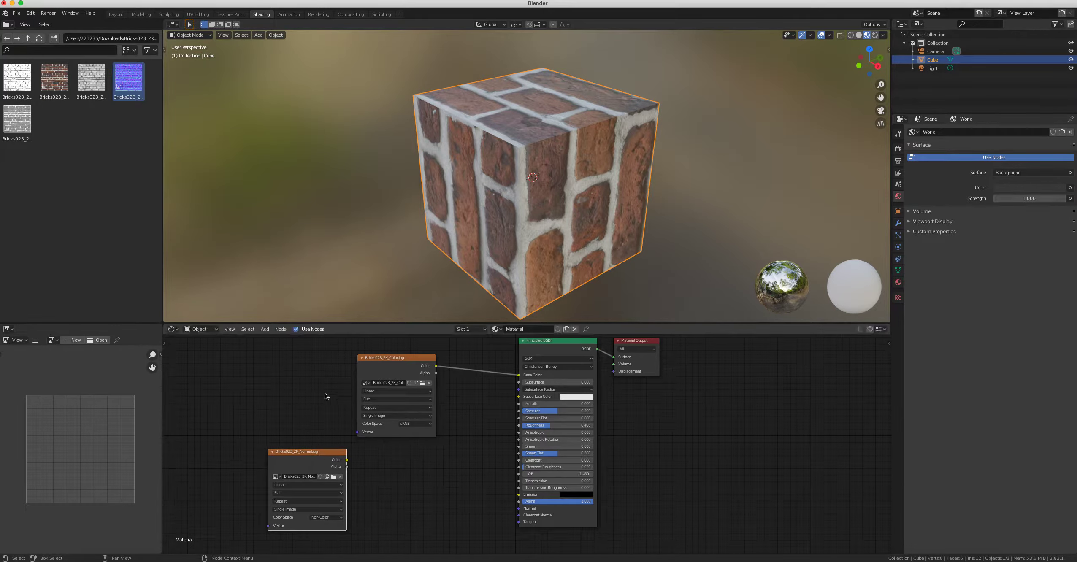
{"action": "left_click", "coordinate": [268, 331]}
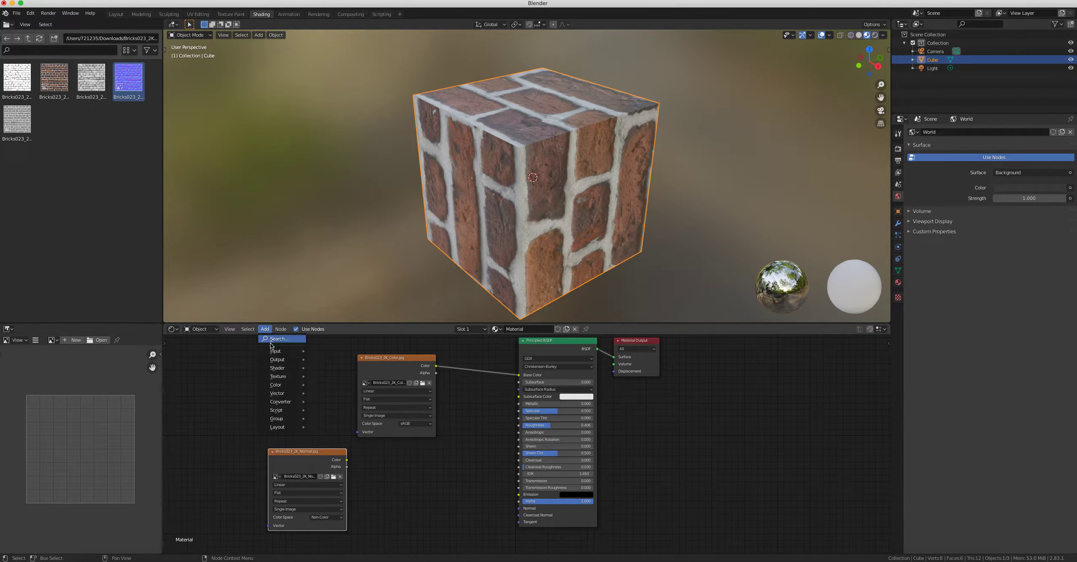
{"action": "mouse_move", "coordinate": [289, 395]}
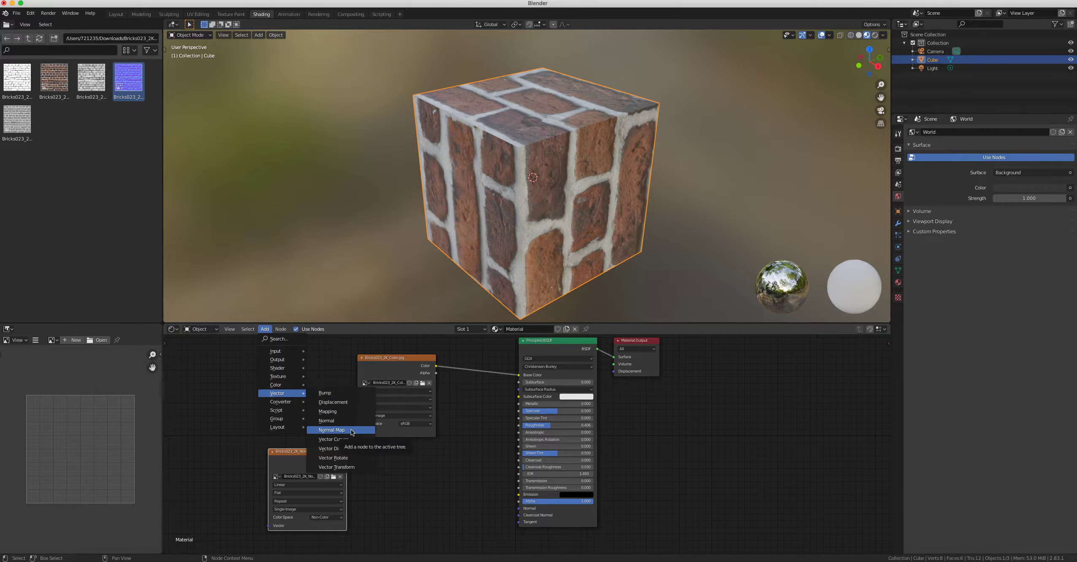
{"action": "left_click", "coordinate": [265, 331]}
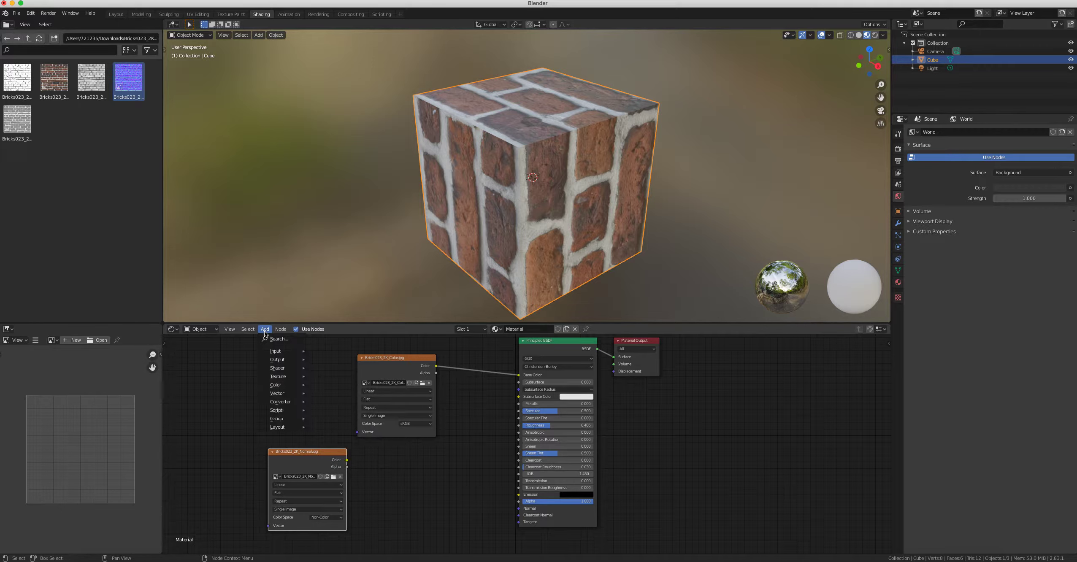
{"action": "mouse_move", "coordinate": [282, 395]}
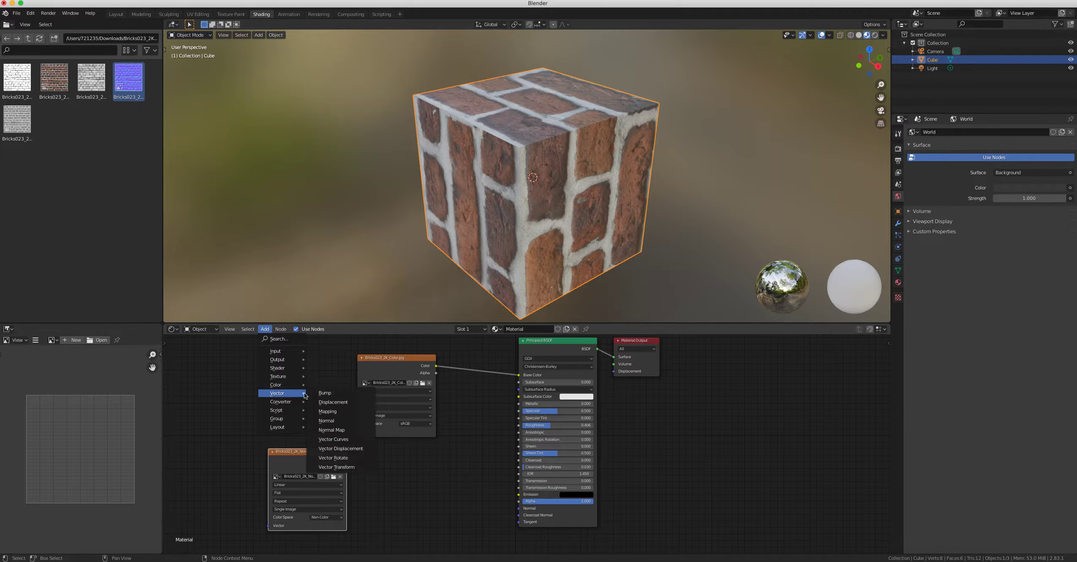
{"action": "left_click", "coordinate": [366, 433]}
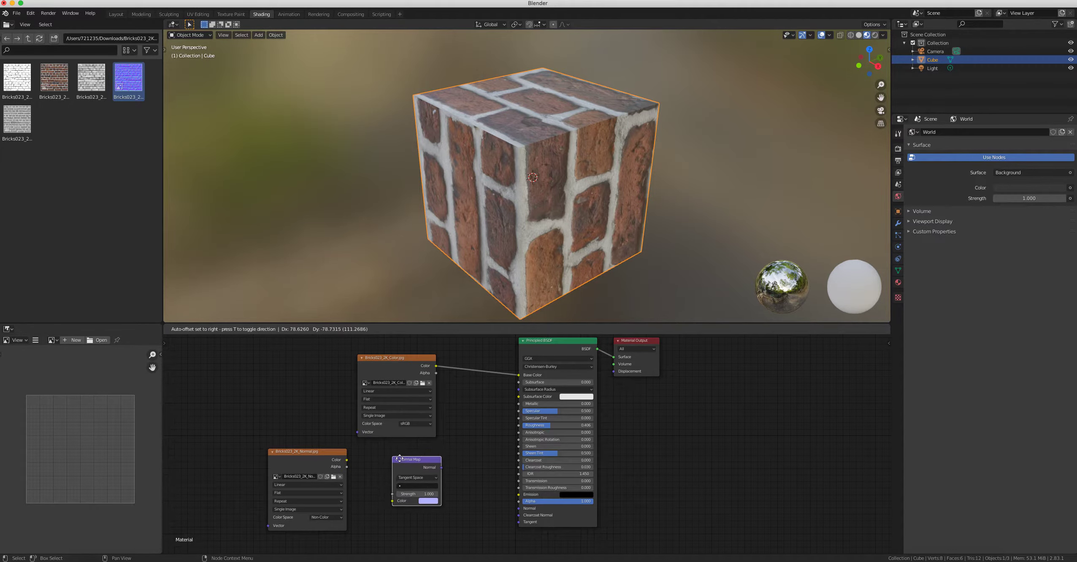
{"action": "left_click", "coordinate": [406, 457]}
Connect the normal texture's Color to the Normal Map's Color input and the Normal Map's Normal output to the Principled BSDF's Normal input
{"action": "scroll", "coordinate": [458, 470], "scroll_direction": "up", "scroll_amount": 1}
{"action": "scroll", "coordinate": [457, 470], "scroll_direction": "up", "scroll_amount": 1}
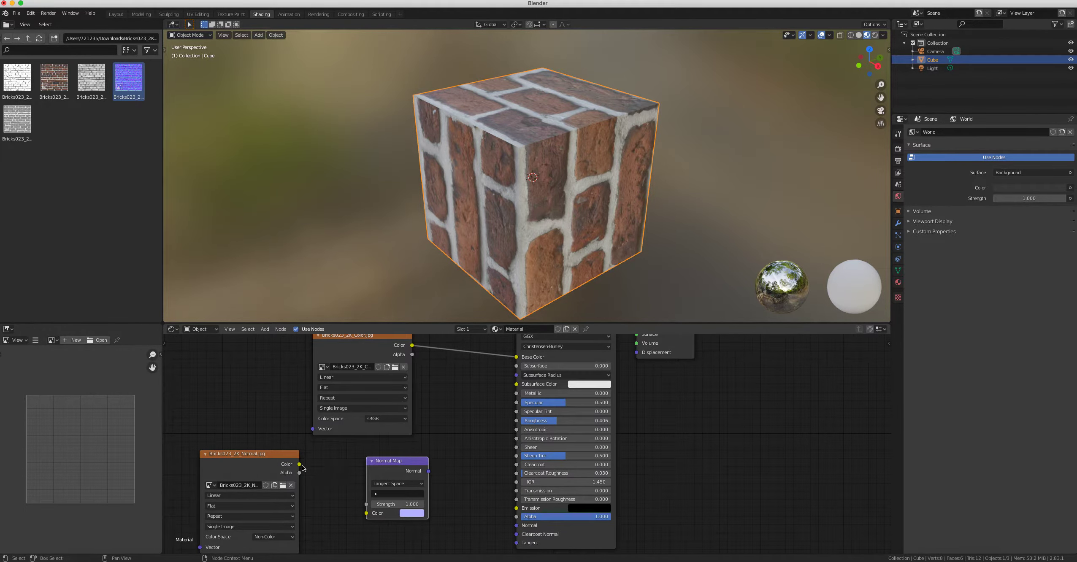
{"action": "left_click_drag", "start_coordinate": [299, 464], "coordinate": [366, 513]}
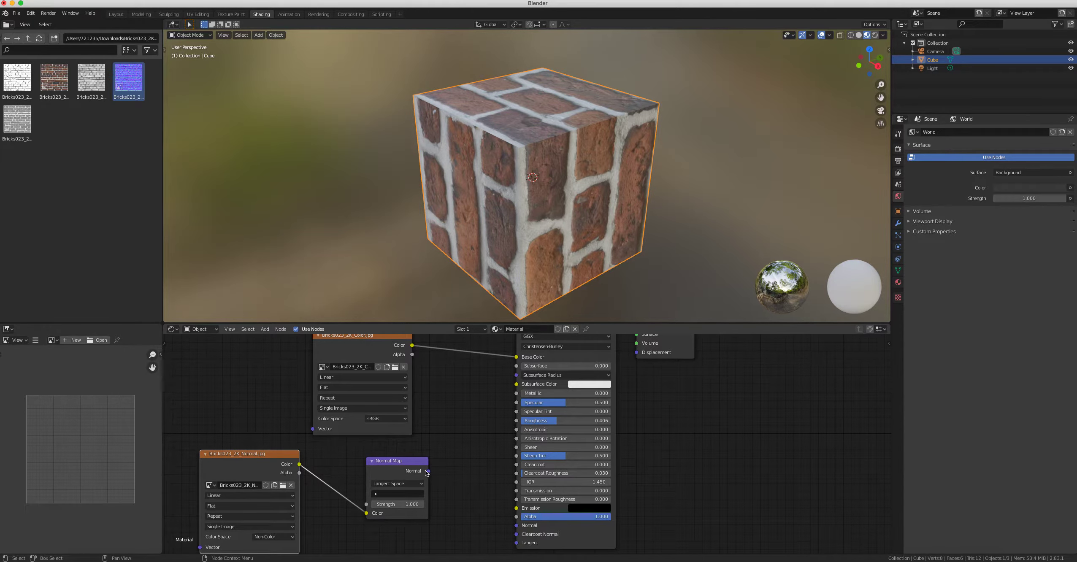
{"action": "middle_click_drag", "start_coordinate": [587, 149], "coordinate": [573, 200]}
{"action": "scroll", "coordinate": [593, 176], "scroll_direction": "down", "scroll_amount": 3}
{"action": "scroll", "coordinate": [593, 175], "scroll_direction": "up", "scroll_amount": 6}
{"action": "left_click_drag", "start_coordinate": [429, 473], "coordinate": [515, 526]}
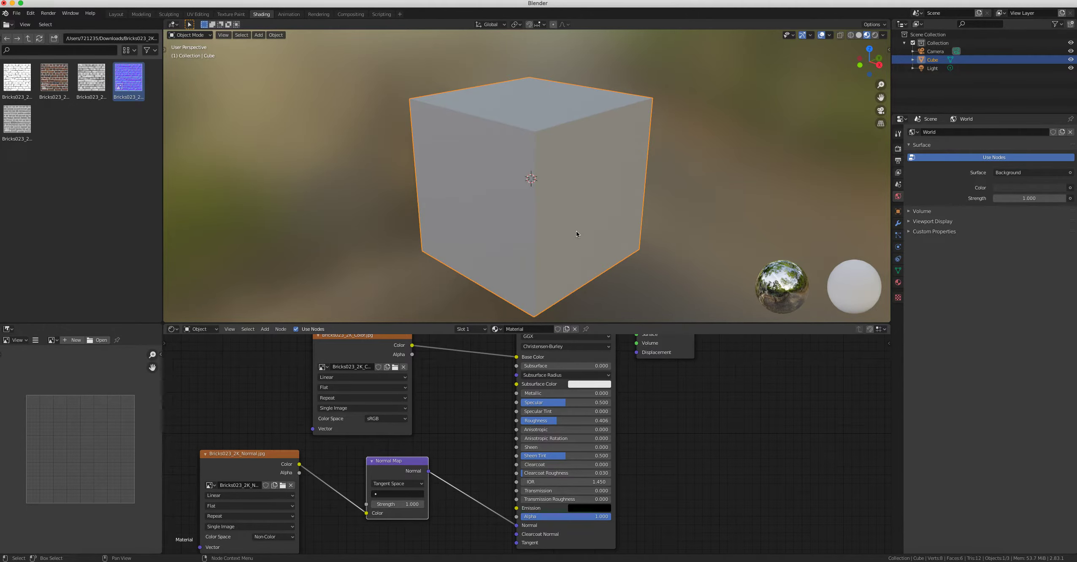
Compare the cube with and without the normal map by disconnecting and reconnecting the Principled BSDF's Normal input
{"action": "middle_click_drag", "start_coordinate": [562, 223], "coordinate": [608, 216]}
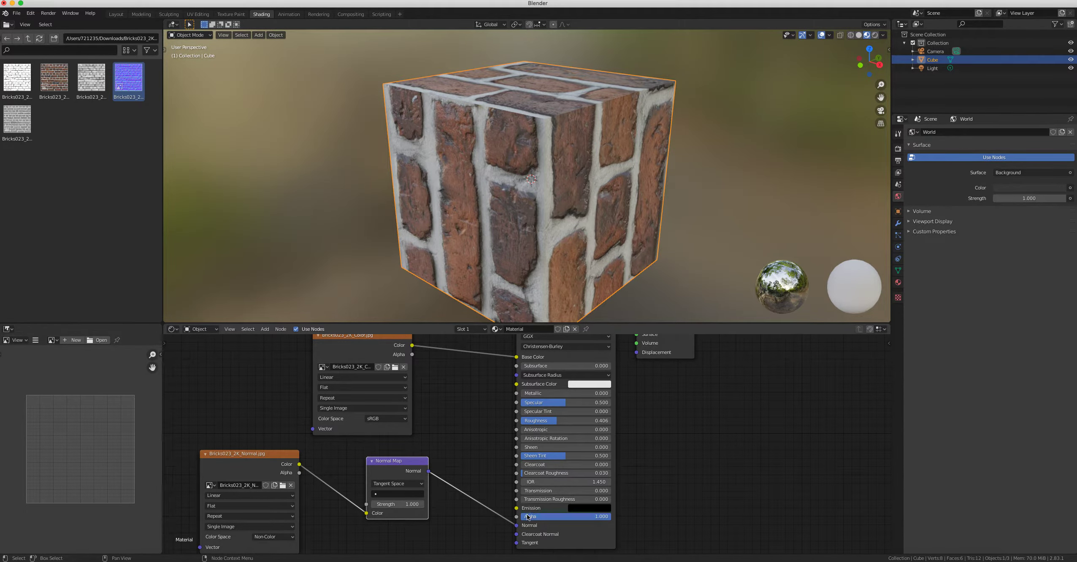
{"action": "left_click_drag", "start_coordinate": [516, 526], "coordinate": [507, 528]}
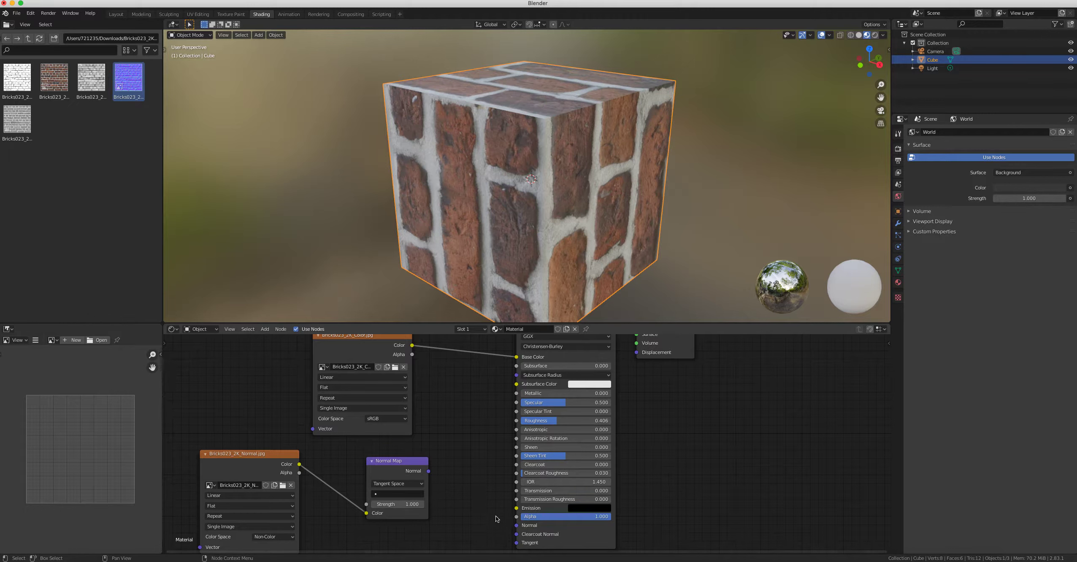
{"action": "left_click_drag", "start_coordinate": [429, 471], "coordinate": [518, 528]}
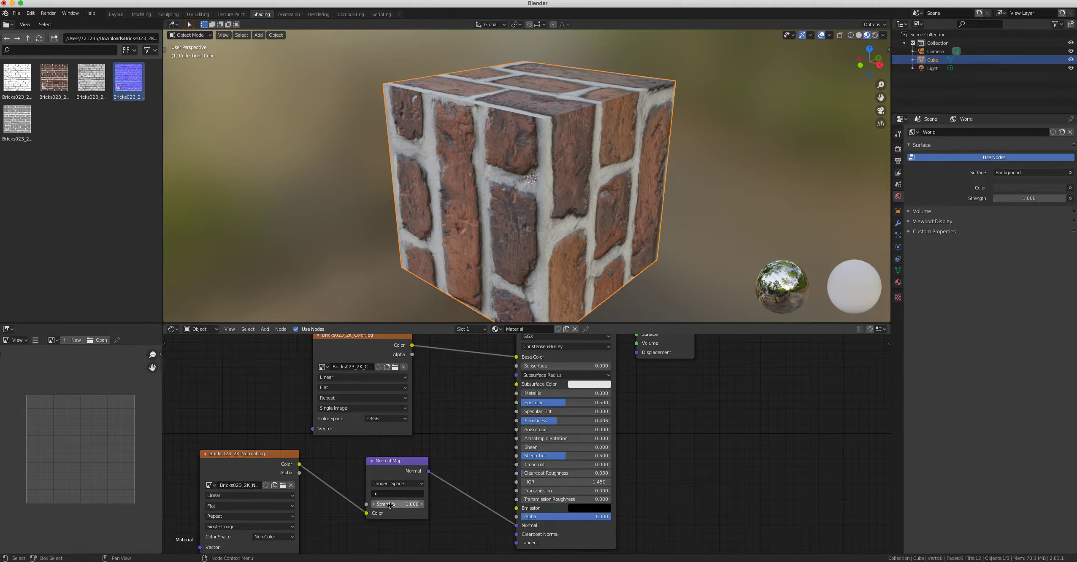
Try a Normal Map strength of 2.300 and inspect the brick relief on the cube
{"action": "left_click_drag", "start_coordinate": [391, 505], "coordinate": [450, 506]}
{"action": "middle_click_drag", "start_coordinate": [551, 263], "coordinate": [556, 232]}
{"action": "scroll", "coordinate": [537, 247], "scroll_direction": "up", "scroll_amount": 2}
{"action": "scroll", "coordinate": [537, 247], "scroll_direction": "down", "scroll_amount": 5}
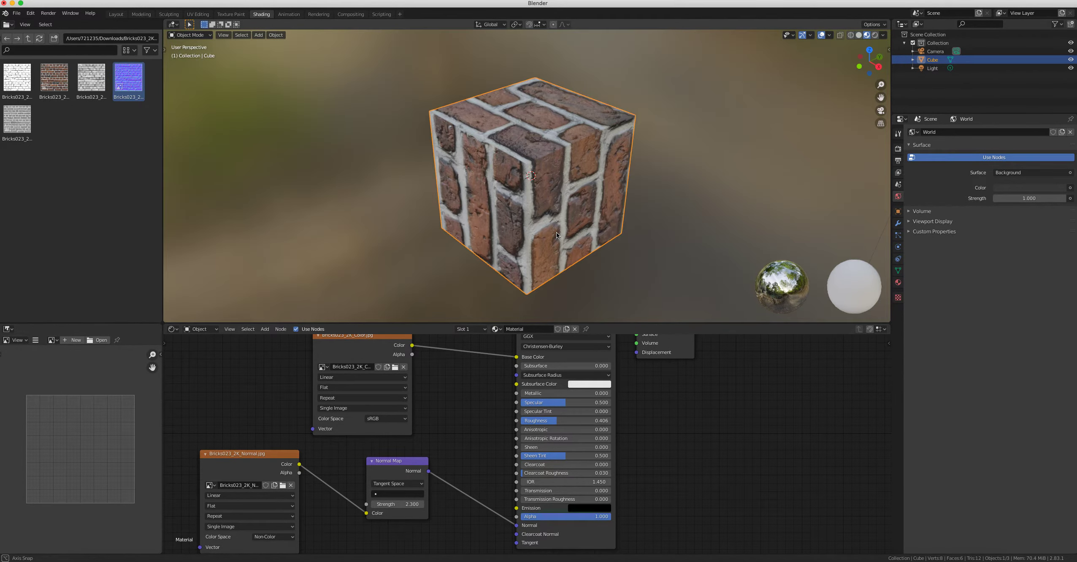
Compare the cube in solid shading with material preview and examine the brick relief up close
{"action": "left_click", "coordinate": [859, 35]}
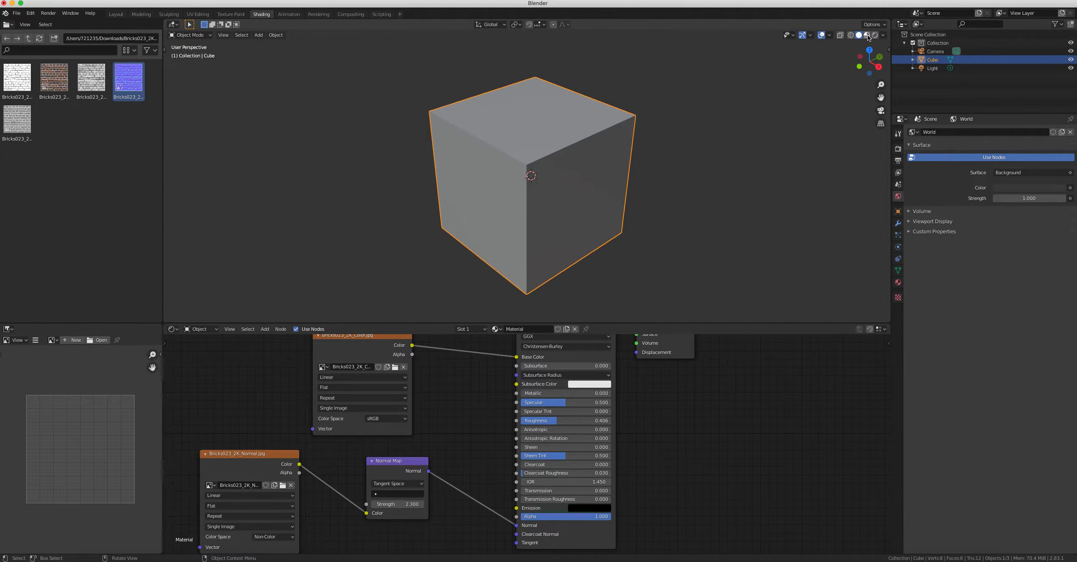
{"action": "left_click", "coordinate": [867, 35]}
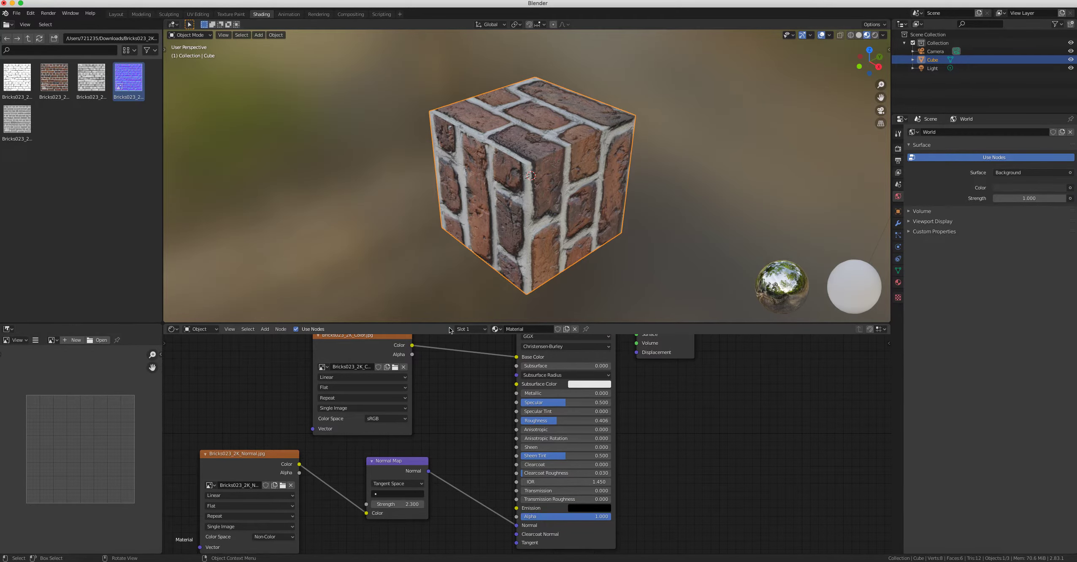
{"action": "scroll", "coordinate": [525, 224], "scroll_direction": "down", "scroll_amount": 2}
{"action": "scroll", "coordinate": [580, 217], "scroll_direction": "up", "scroll_amount": 5}
{"action": "middle_click_drag", "start_coordinate": [580, 217], "coordinate": [561, 190]}
{"action": "scroll", "coordinate": [610, 205], "scroll_direction": "up", "scroll_amount": 4}
{"action": "scroll", "coordinate": [611, 206], "scroll_direction": "down", "scroll_amount": 6}
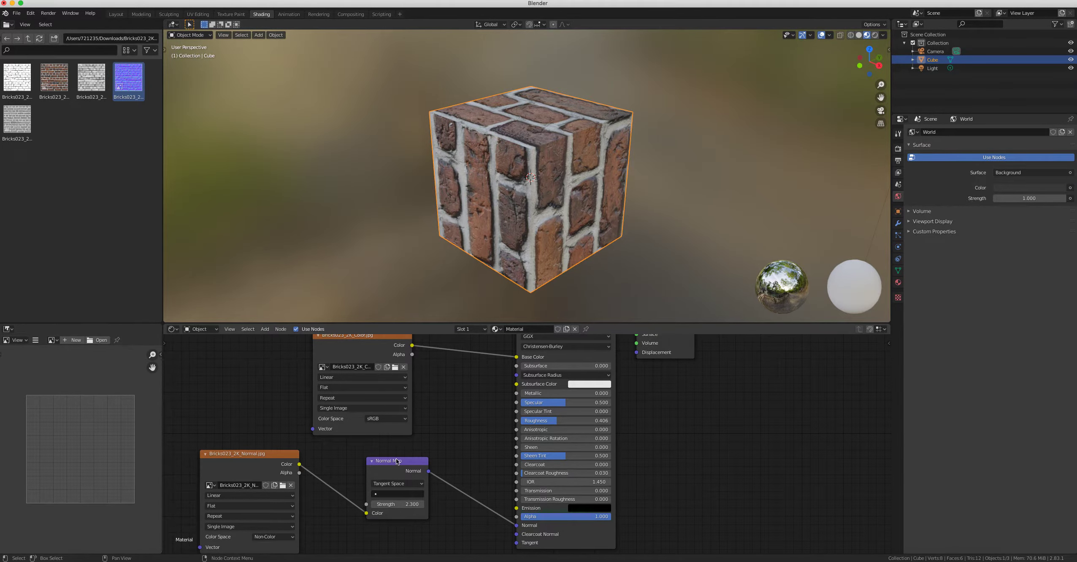
Move the Normal Map node closer to the normal texture node and set its strength to 1.200
{"action": "left_click_drag", "start_coordinate": [400, 462], "coordinate": [365, 473]}
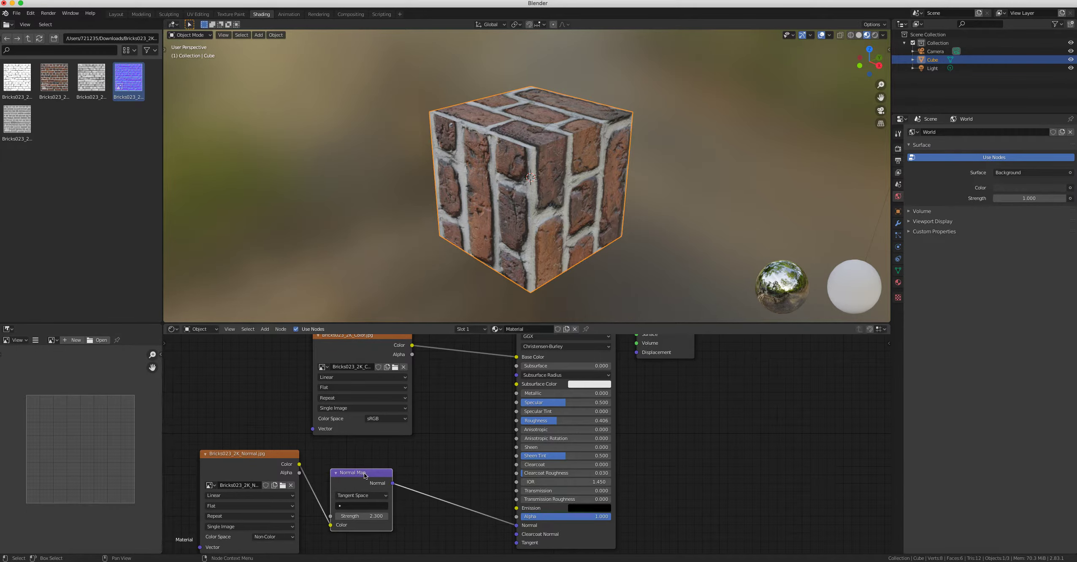
{"action": "left_click", "coordinate": [361, 516]}
{"action": "type", "text": "0.5"}
{"action": "key", "text": "Return"}
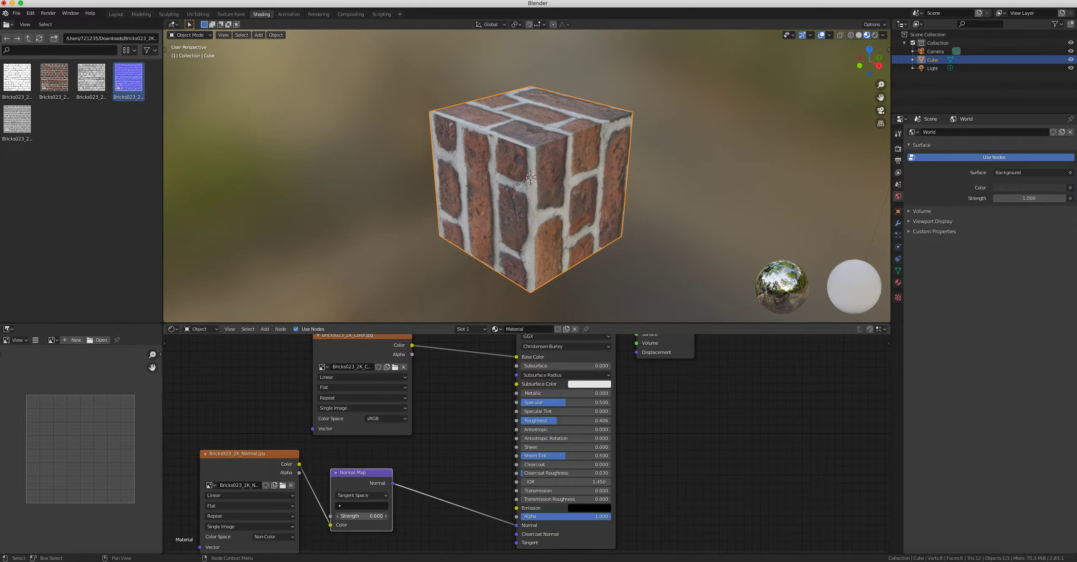
{"action": "left_click_drag", "start_coordinate": [362, 516], "coordinate": [375, 515]}
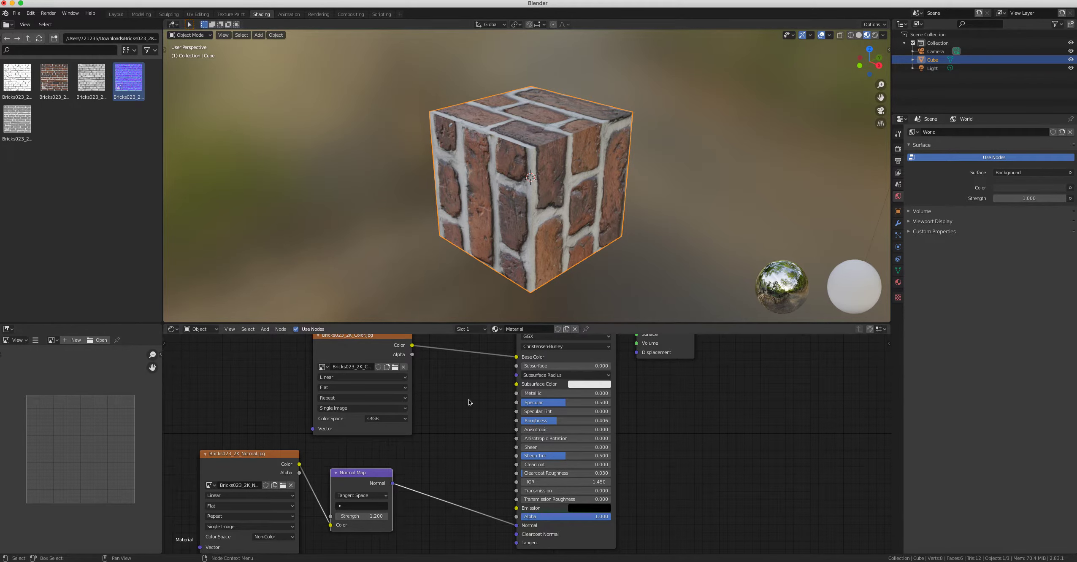
Display the texture files as a vertical list and add Bricks023_2K_Roughness.jpg as an image texture node
{"action": "key", "text": "Home"}
{"action": "left_click", "coordinate": [127, 50]}
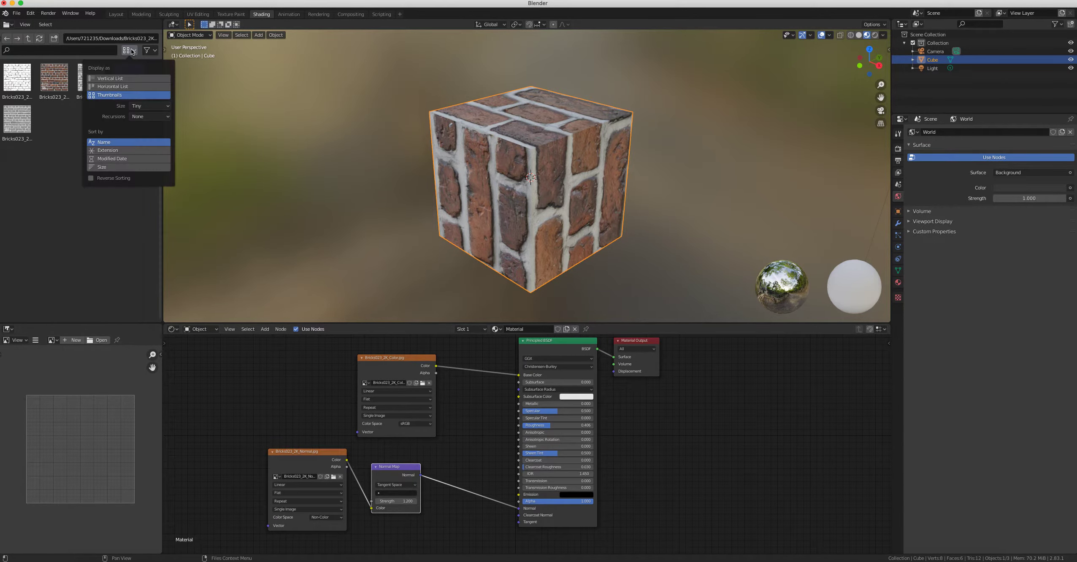
{"action": "left_click", "coordinate": [125, 83]}
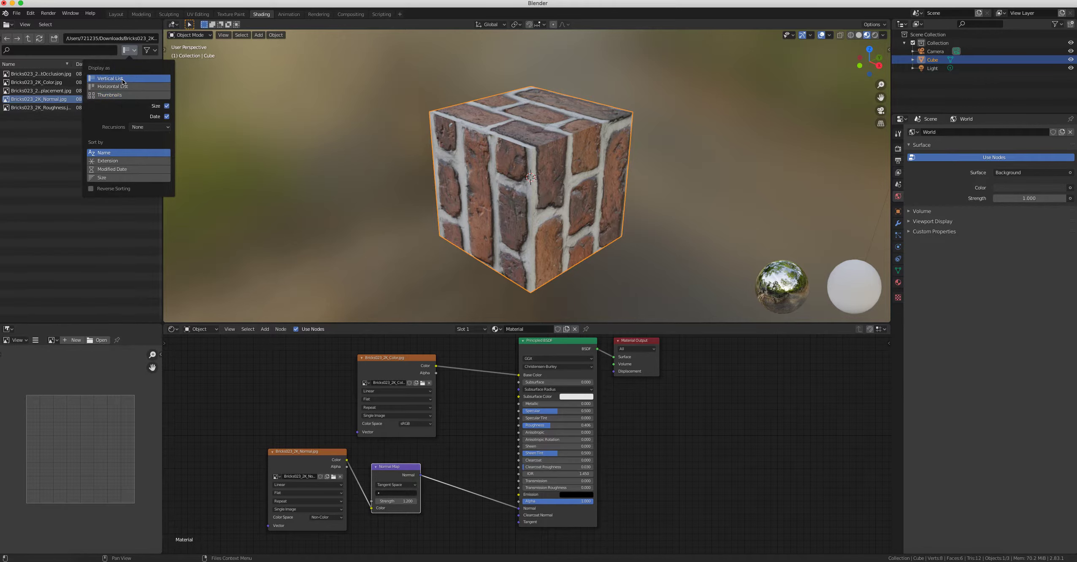
{"action": "left_click", "coordinate": [47, 108]}
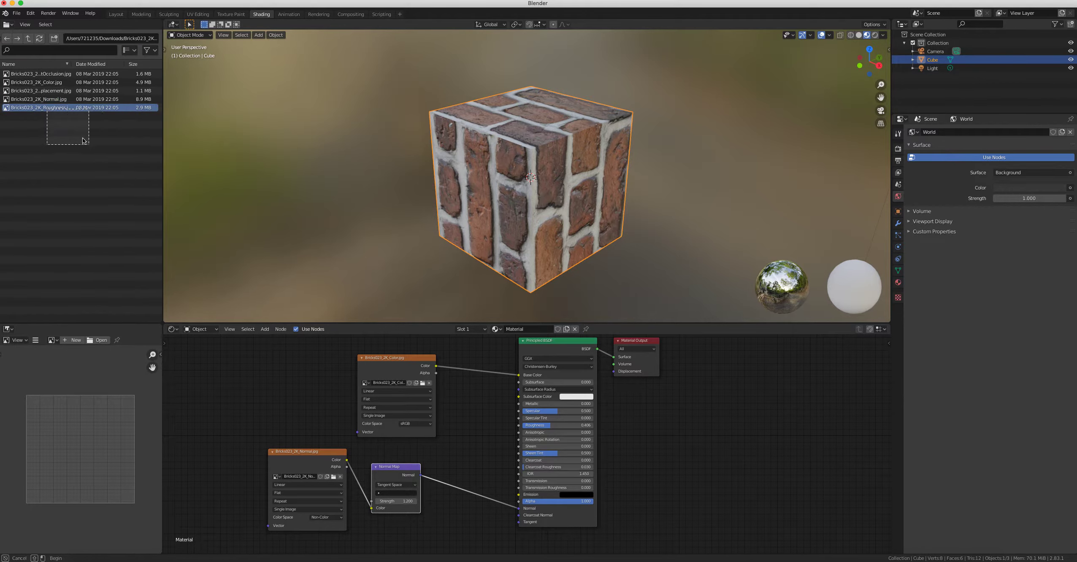
{"action": "left_click_drag", "start_coordinate": [5, 109], "coordinate": [235, 374]}
{"action": "scroll", "coordinate": [445, 478], "scroll_direction": "up", "scroll_amount": 1}
{"action": "scroll", "coordinate": [468, 464], "scroll_direction": "down", "scroll_amount": 2}
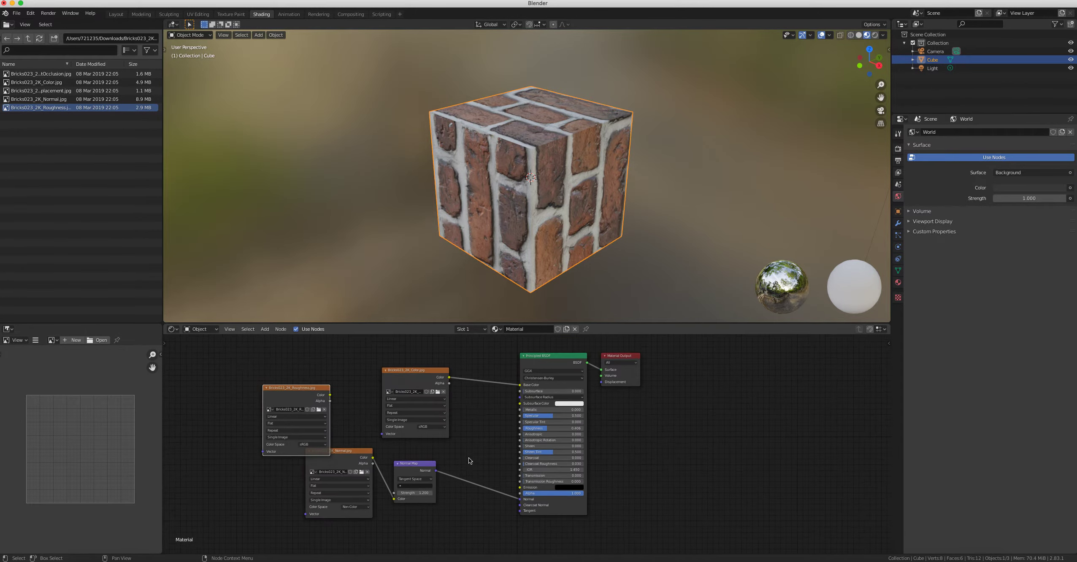
Raise the color texture node, lower the normal texture and Normal Map nodes, and place the roughness texture node between them
{"action": "scroll", "coordinate": [451, 418], "scroll_direction": "up", "scroll_amount": 1}
{"action": "left_click_drag", "start_coordinate": [427, 373], "coordinate": [426, 338]}
{"action": "left_click_drag", "start_coordinate": [373, 449], "coordinate": [419, 524]}
{"action": "left_click_drag", "start_coordinate": [424, 463], "coordinate": [471, 513]}
{"action": "left_click_drag", "start_coordinate": [312, 396], "coordinate": [425, 420]}
{"action": "scroll", "coordinate": [475, 439], "scroll_direction": "down", "scroll_amount": 2}
Set the roughness texture's color space to Non-Color and connect its Color output to the Principled BSDF's Roughness input
{"action": "scroll", "coordinate": [475, 439], "scroll_direction": "up", "scroll_amount": 6}
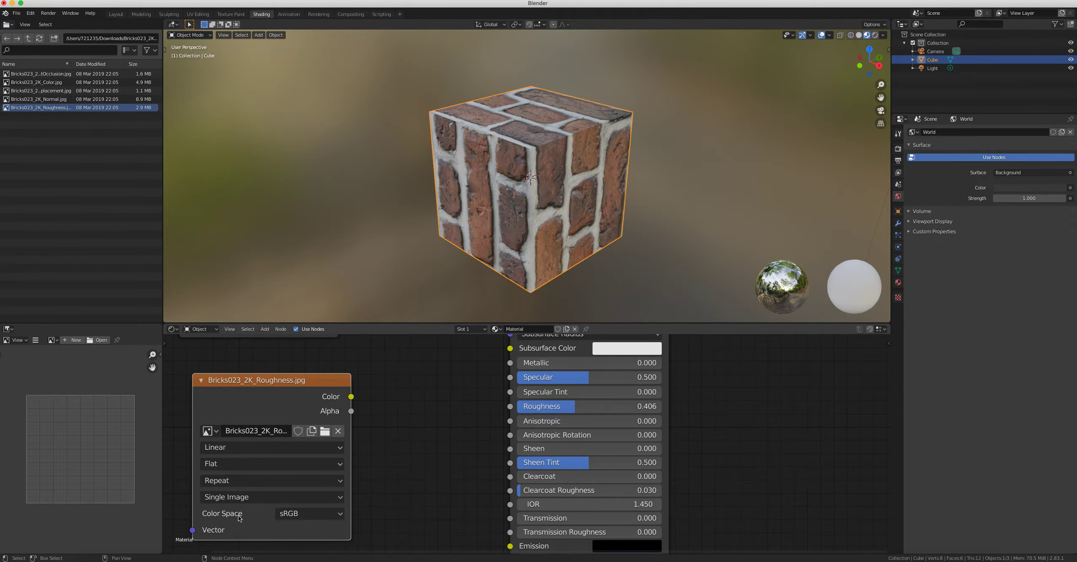
{"action": "left_click", "coordinate": [304, 518]}
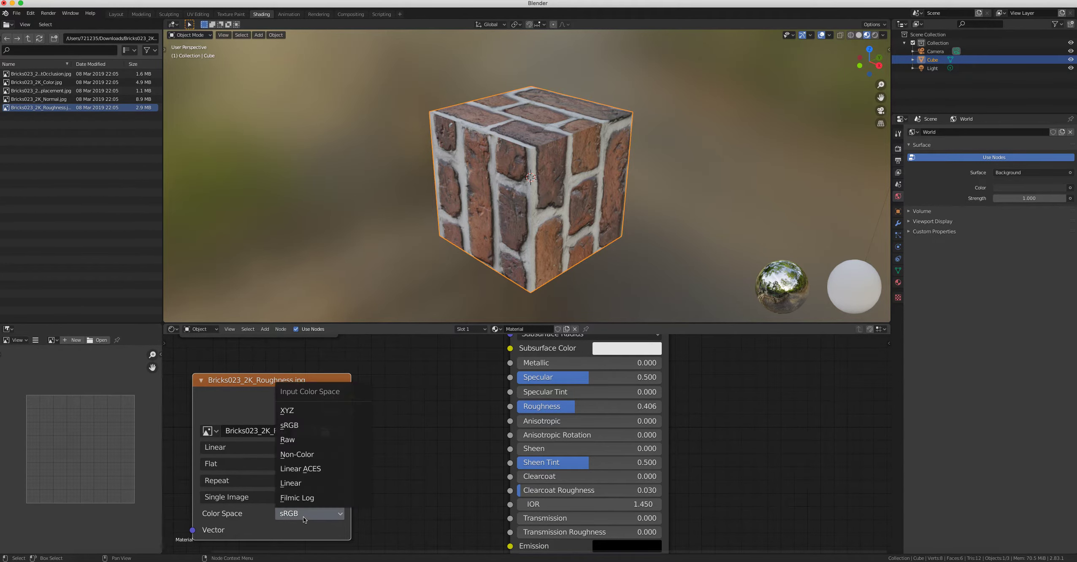
{"action": "left_click", "coordinate": [311, 455]}
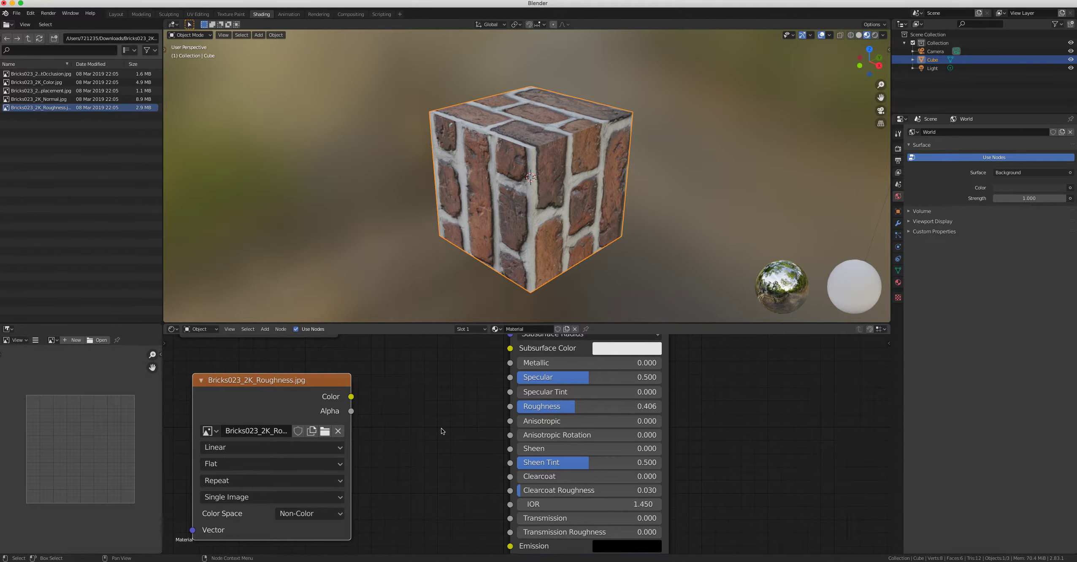
{"action": "scroll", "coordinate": [441, 429], "scroll_direction": "down", "scroll_amount": 1}
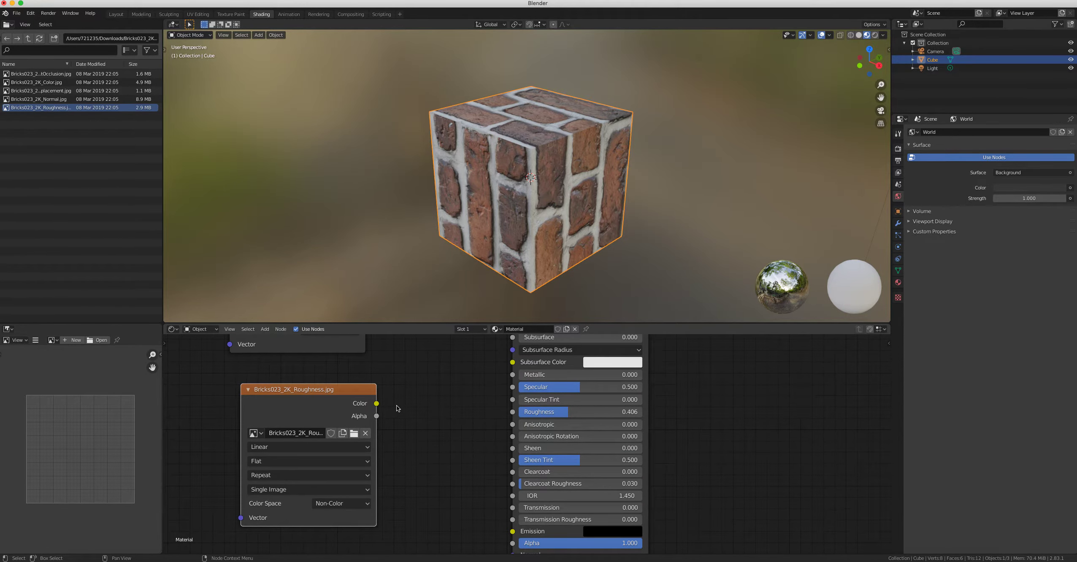
{"action": "left_click_drag", "start_coordinate": [377, 404], "coordinate": [513, 416]}
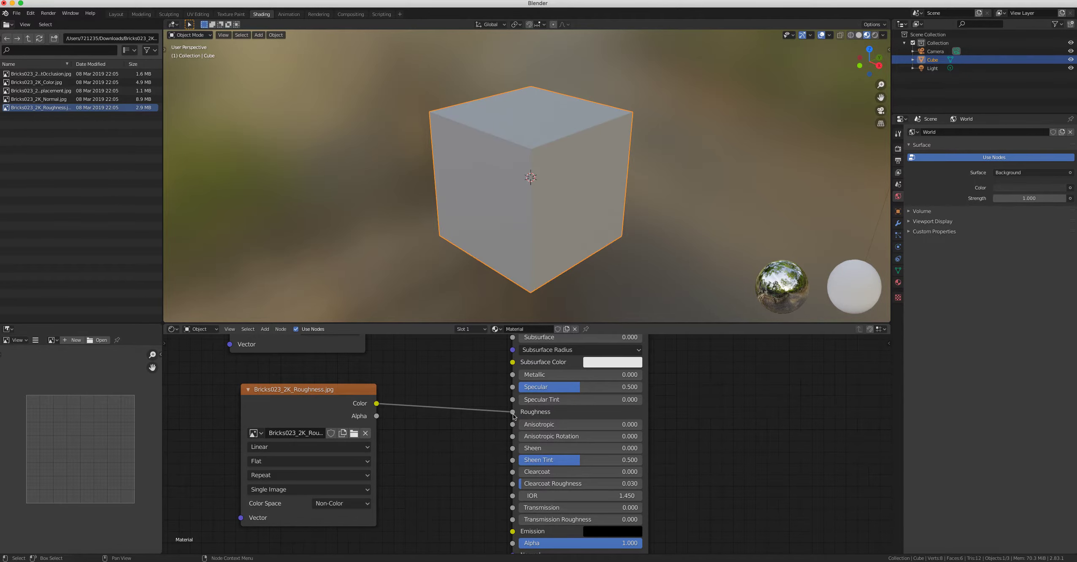
Examine the cube's surface from several angles and compare it with the roughness texture disconnected and reconnected
{"action": "middle_click_drag", "start_coordinate": [553, 198], "coordinate": [482, 114]}
{"action": "scroll", "coordinate": [565, 198], "scroll_direction": "down", "scroll_amount": 5}
{"action": "scroll", "coordinate": [570, 193], "scroll_direction": "up", "scroll_amount": 8}
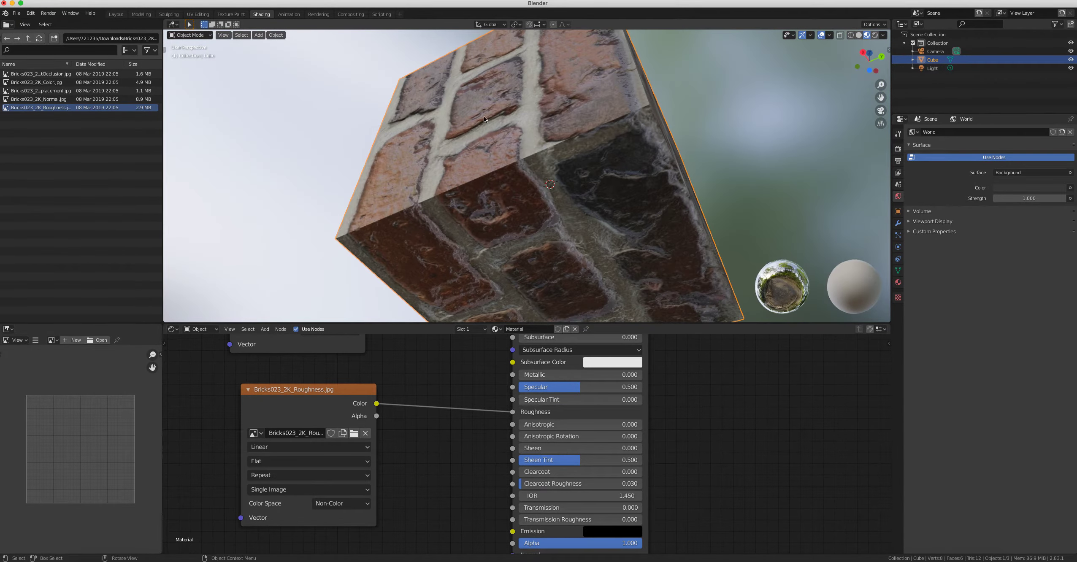
{"action": "scroll", "coordinate": [538, 191], "scroll_direction": "down", "scroll_amount": 5}
{"action": "middle_click_drag", "start_coordinate": [538, 191], "coordinate": [601, 226]}
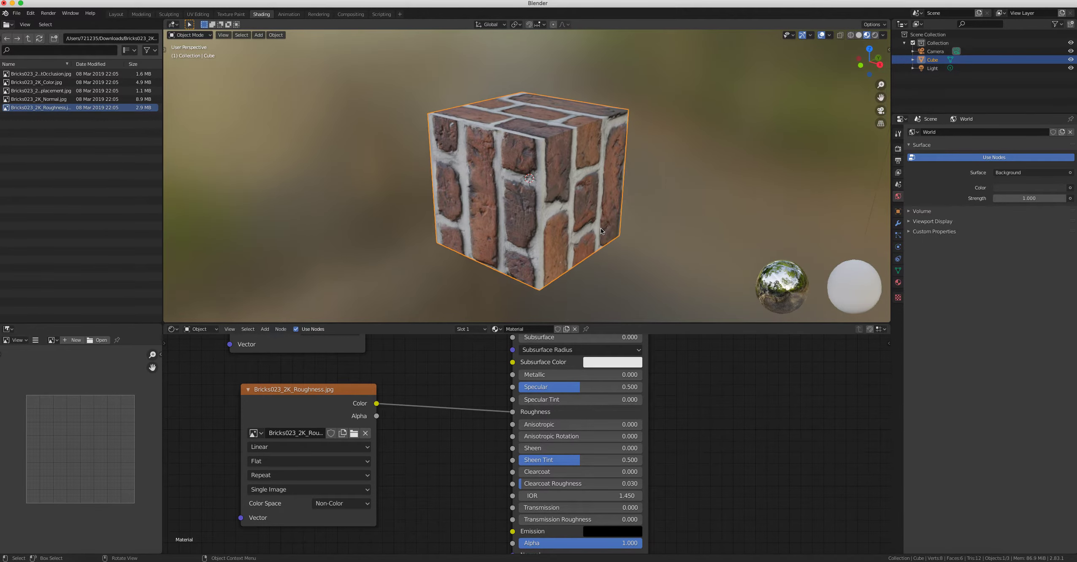
{"action": "left_click_drag", "start_coordinate": [512, 413], "coordinate": [498, 416]}
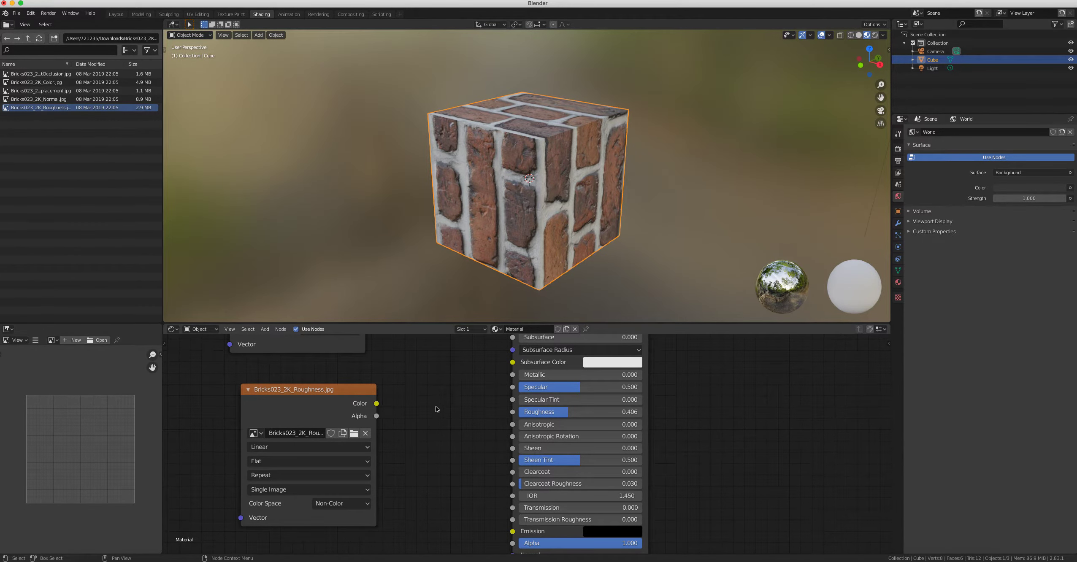
{"action": "left_click_drag", "start_coordinate": [377, 404], "coordinate": [517, 414]}
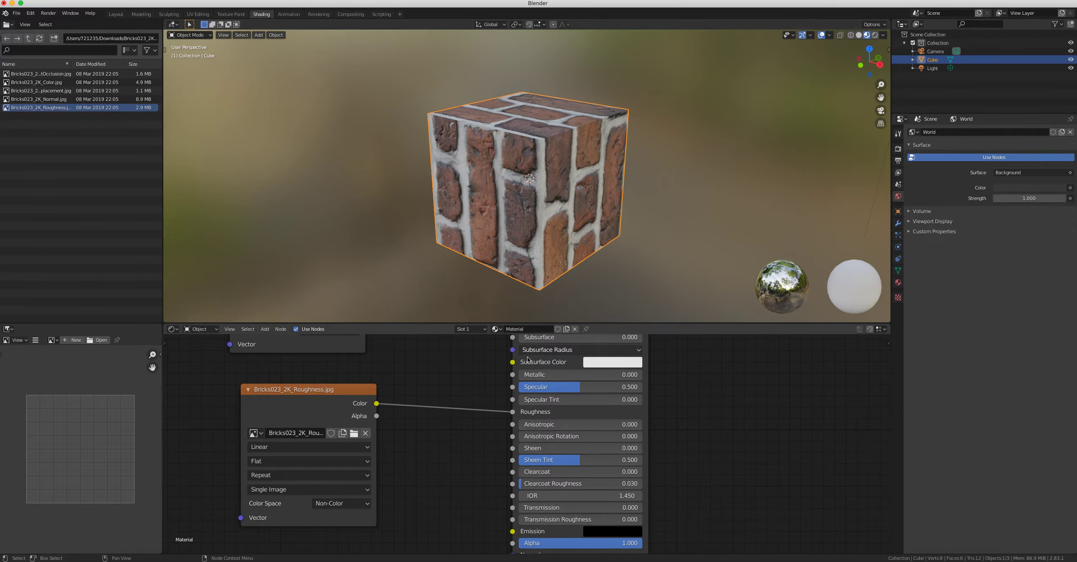
Shift the roughness texture node aside and insert a ColorRamp node between it and the Principled BSDF's Roughness input
{"action": "left_click_drag", "start_coordinate": [353, 394], "coordinate": [332, 392]}
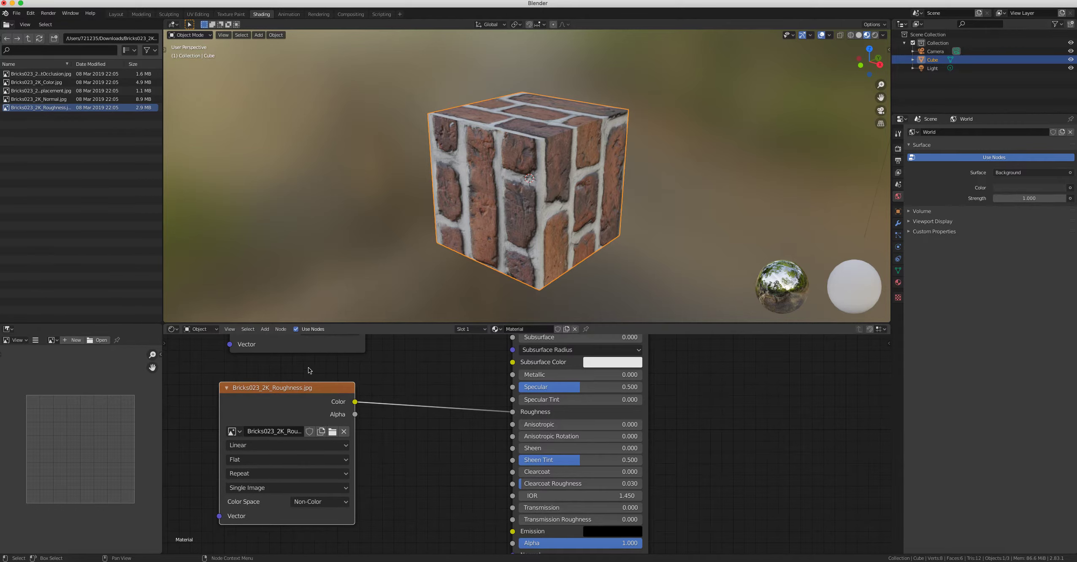
{"action": "left_click", "coordinate": [266, 331]}
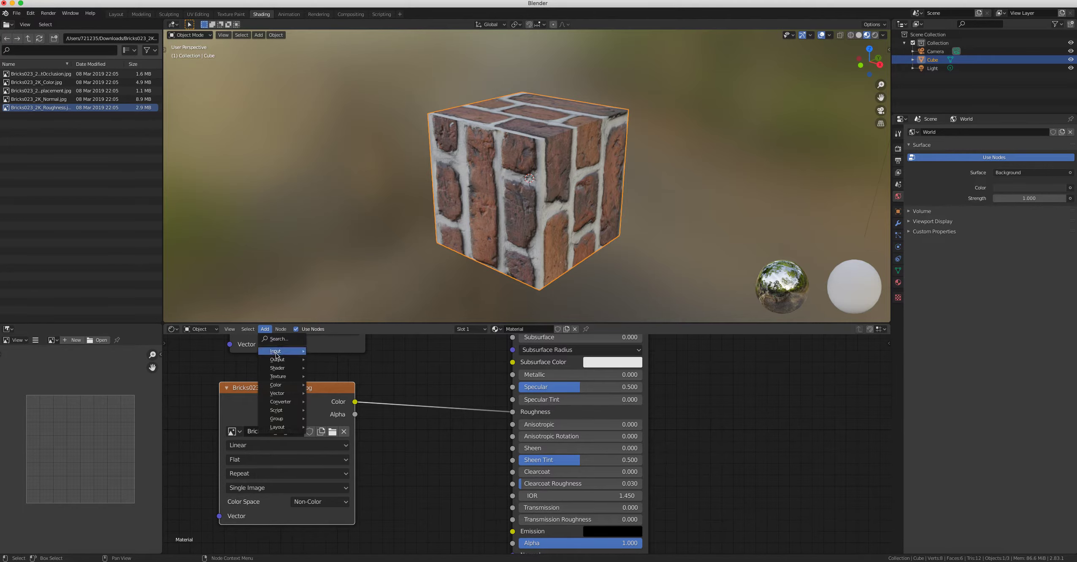
{"action": "mouse_move", "coordinate": [279, 389]}
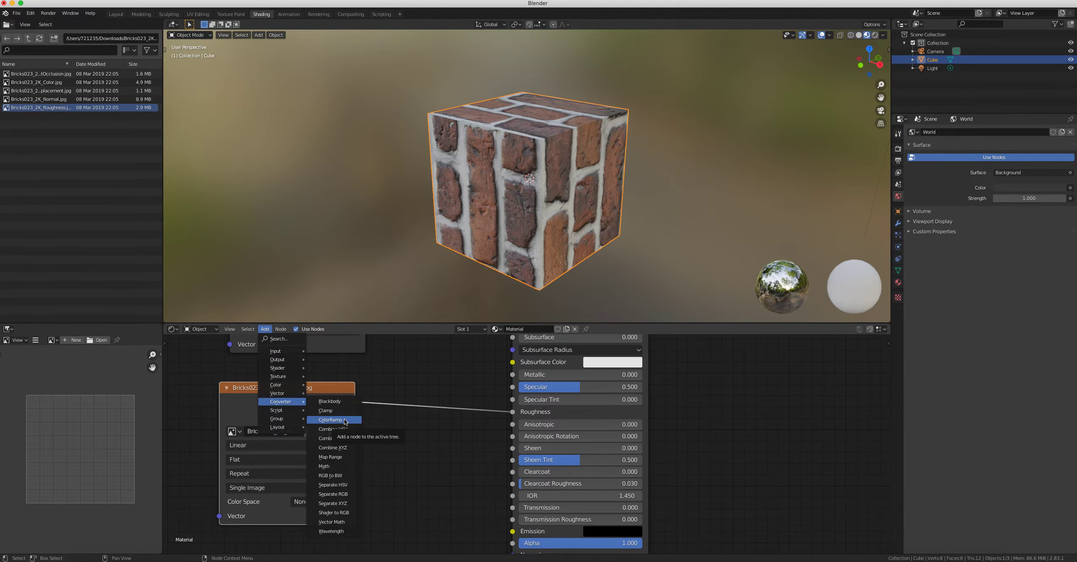
{"action": "left_click", "coordinate": [345, 420]}
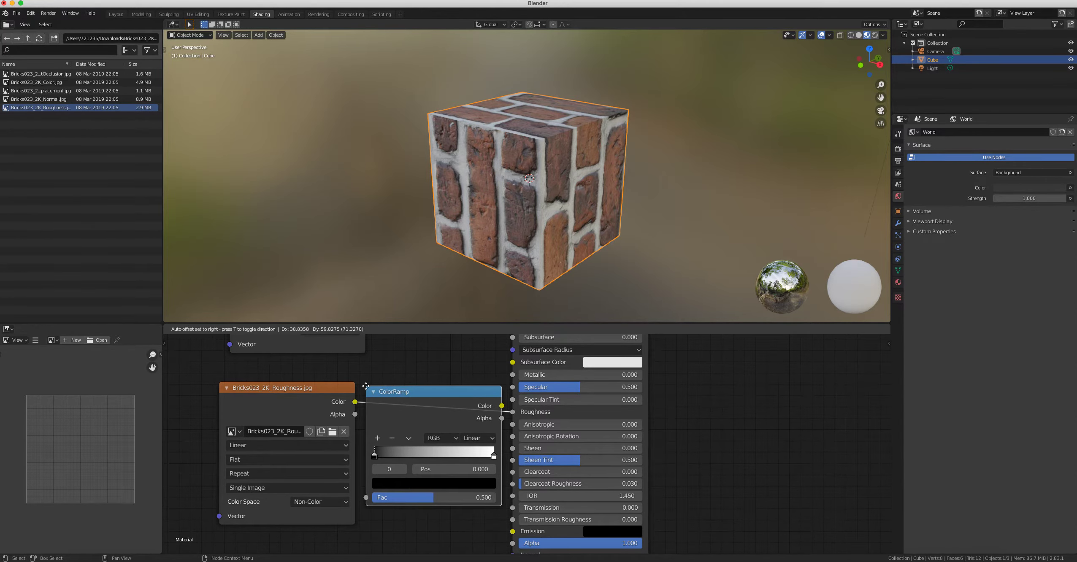
{"action": "left_click", "coordinate": [366, 386]}
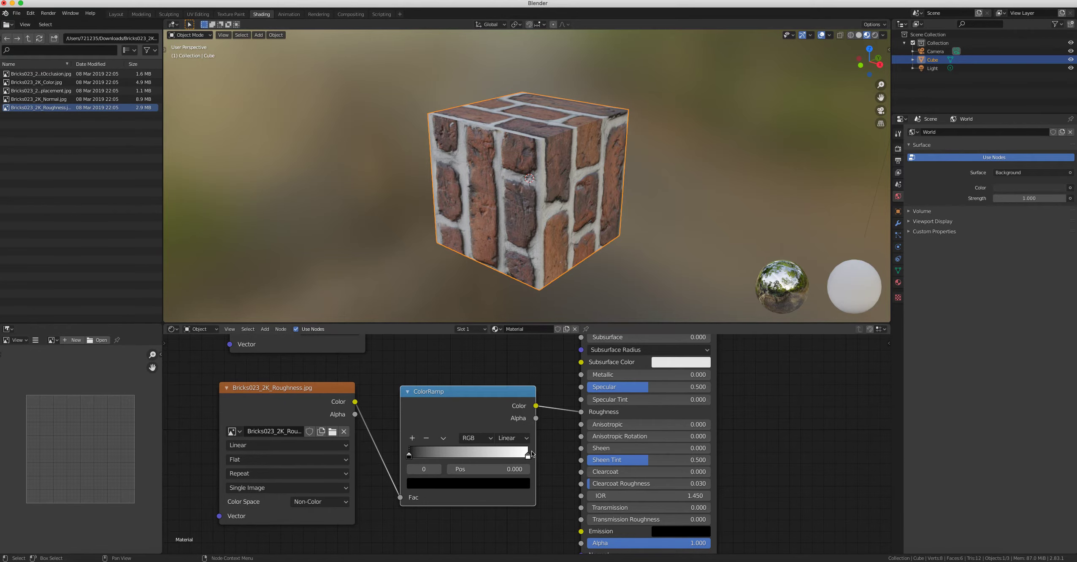
Try sliding the ColorRamp's white and black stops toward its start and inspect the effect on the cube up close
{"action": "left_click_drag", "start_coordinate": [529, 456], "coordinate": [467, 457]}
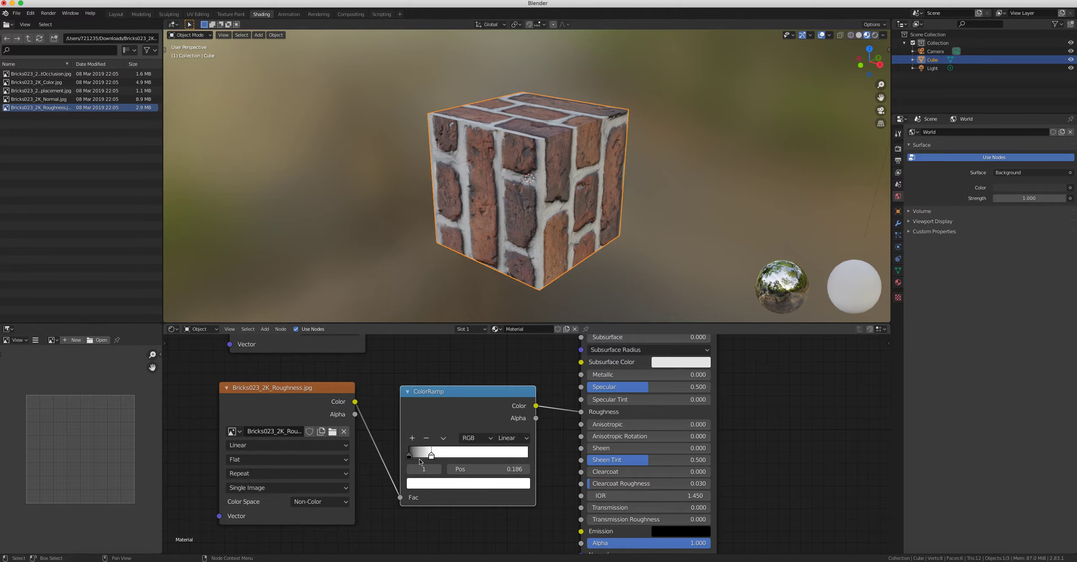
{"action": "left_click_drag", "start_coordinate": [409, 460], "coordinate": [423, 459]}
{"action": "mouse_move", "coordinate": [421, 457]}
{"action": "left_mouse_down"}
{"action": "mouse_move", "coordinate": [482, 459]}
{"action": "mouse_move", "coordinate": [411, 457]}
{"action": "left_mouse_up"}
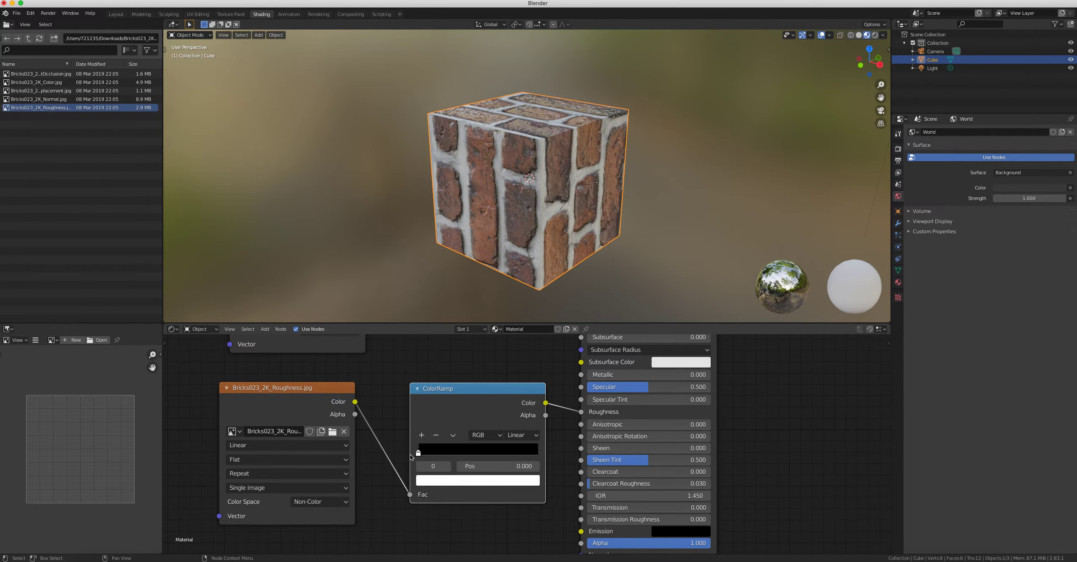
{"action": "scroll", "coordinate": [537, 198], "scroll_direction": "down", "scroll_amount": 2}
{"action": "scroll", "coordinate": [537, 199], "scroll_direction": "up", "scroll_amount": 5}
{"action": "middle_click_drag", "start_coordinate": [537, 199], "coordinate": [570, 296]}
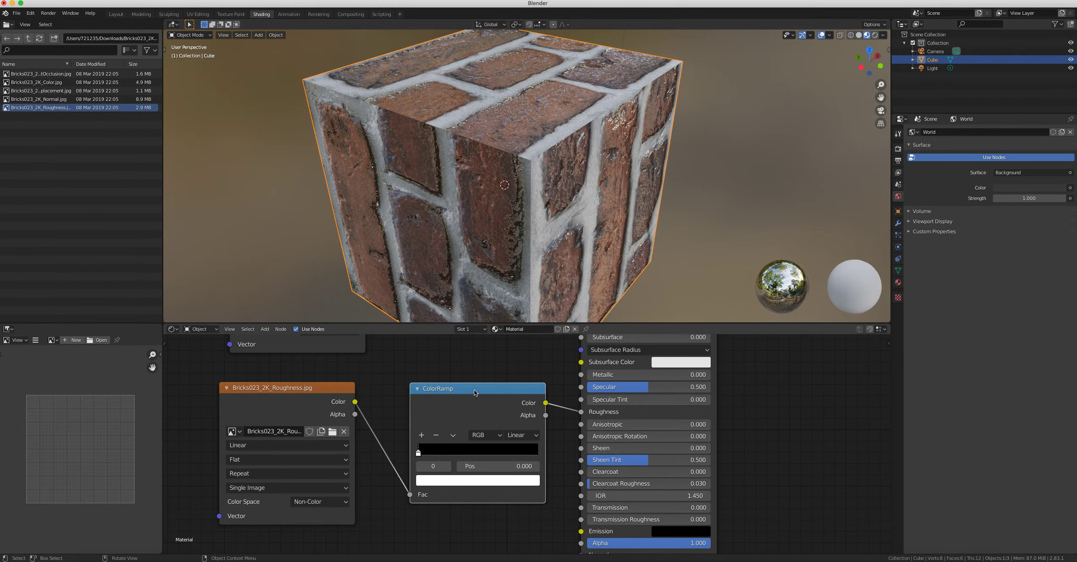
Try the ColorRamp with the white stop at 0.236 and the black stop on either side of it, ending at 0.009
{"action": "mouse_move", "coordinate": [419, 453]}
{"action": "left_mouse_down"}
{"action": "mouse_move", "coordinate": [461, 457]}
{"action": "mouse_move", "coordinate": [410, 456]}
{"action": "mouse_move", "coordinate": [439, 456]}
{"action": "left_mouse_up"}
{"action": "left_click", "coordinate": [454, 455]}
{"action": "mouse_move", "coordinate": [530, 183]}
{"action": "middle_mouse_down"}
{"action": "mouse_move", "coordinate": [524, 219]}
{"action": "mouse_move", "coordinate": [528, 176]}
{"action": "mouse_move", "coordinate": [589, 175]}
{"action": "mouse_move", "coordinate": [589, 156]}
{"action": "mouse_move", "coordinate": [604, 161]}
{"action": "middle_mouse_up"}
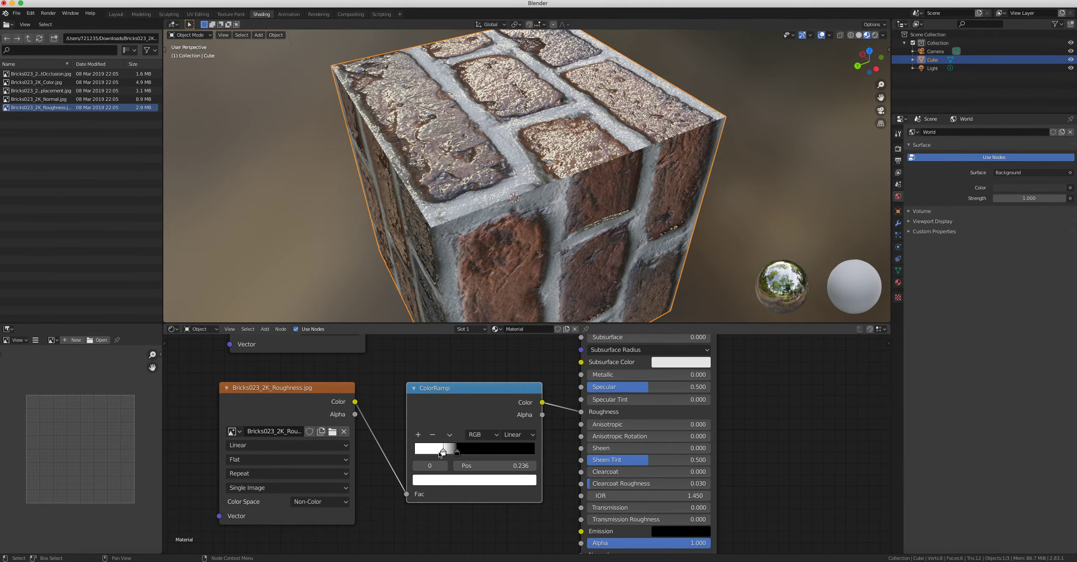
{"action": "left_click_drag", "start_coordinate": [458, 454], "coordinate": [416, 459]}
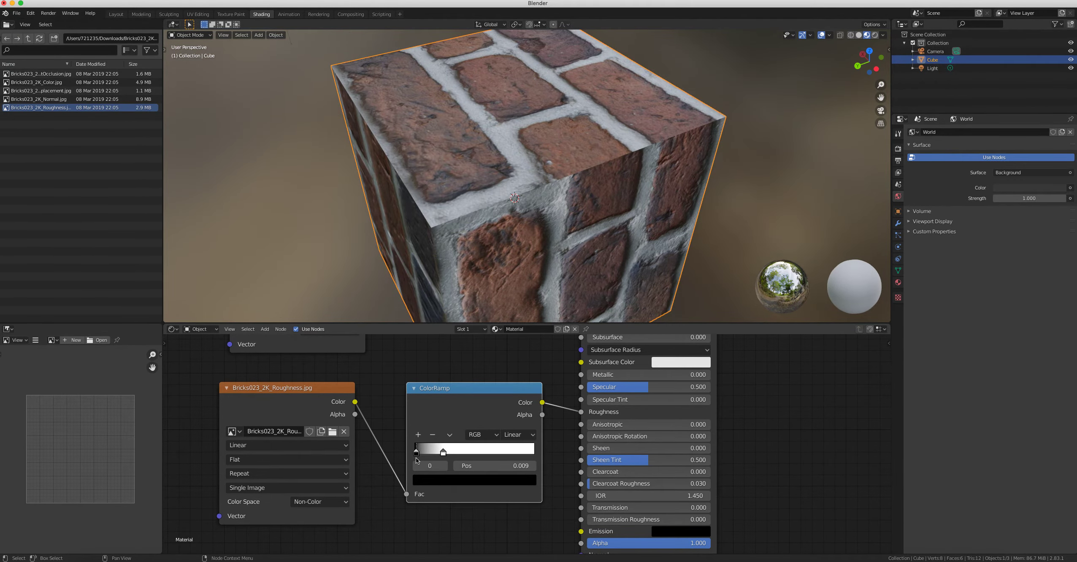
Try a third, white ColorRamp stop at positions such as 0.177 and 0.136, and remove it
{"action": "left_click", "coordinate": [418, 434]}
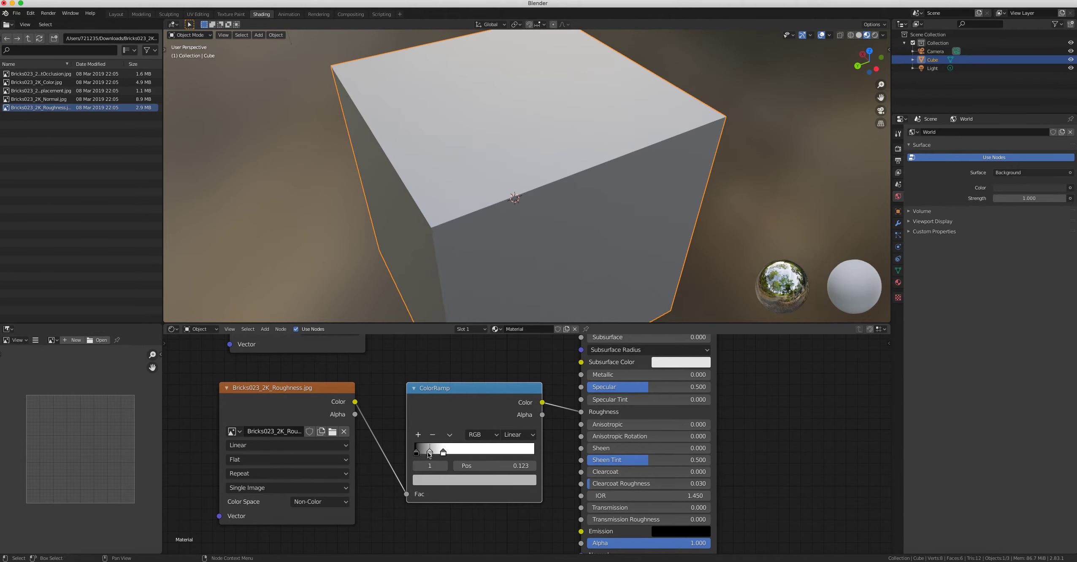
{"action": "left_click_drag", "start_coordinate": [434, 456], "coordinate": [437, 455]}
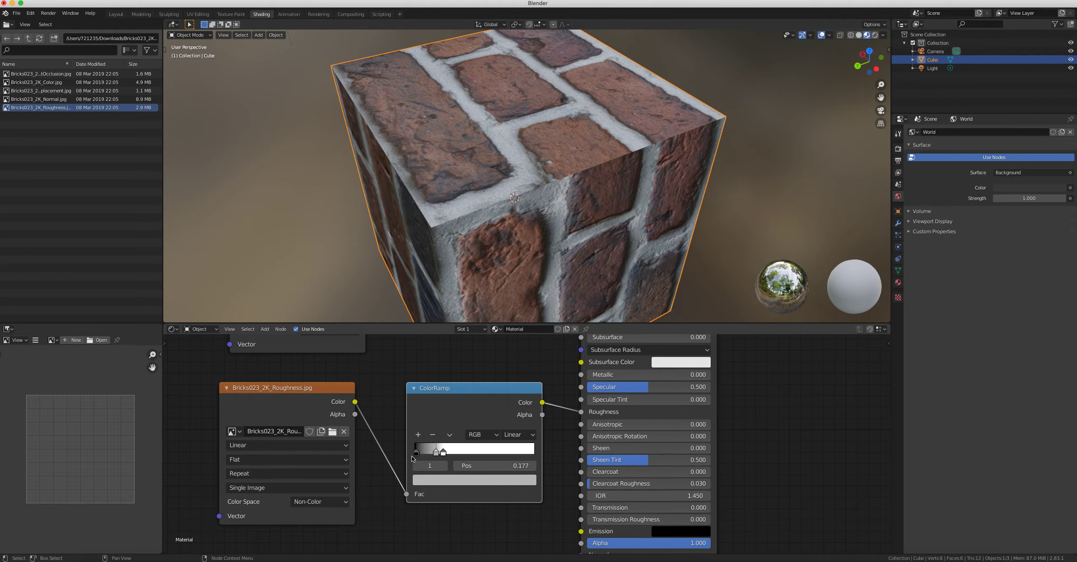
{"action": "left_click", "coordinate": [454, 479]}
{"action": "left_click_drag", "start_coordinate": [510, 347], "coordinate": [511, 319]}
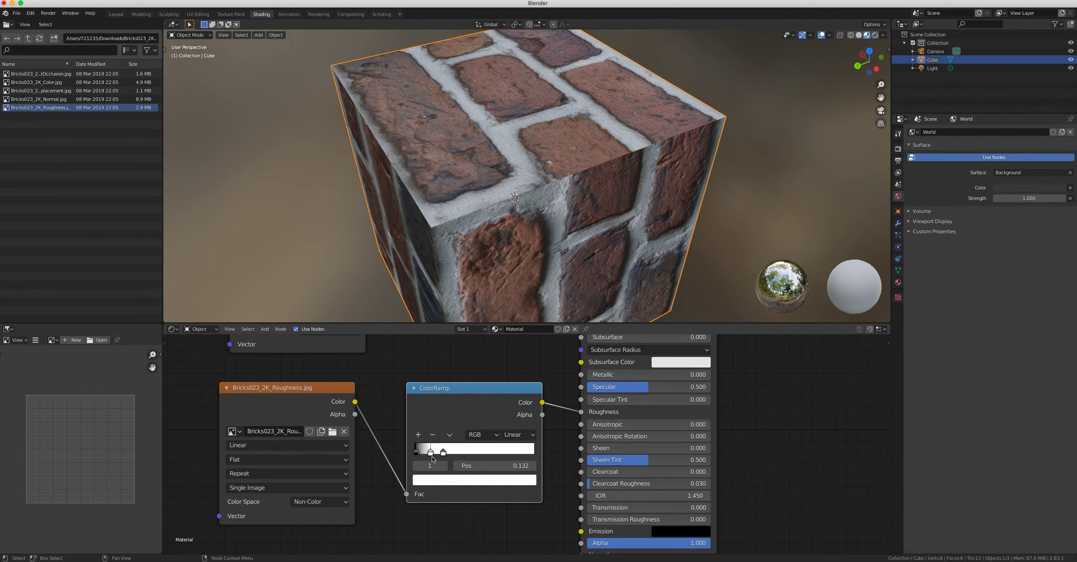
{"action": "left_click_drag", "start_coordinate": [431, 453], "coordinate": [413, 457]}
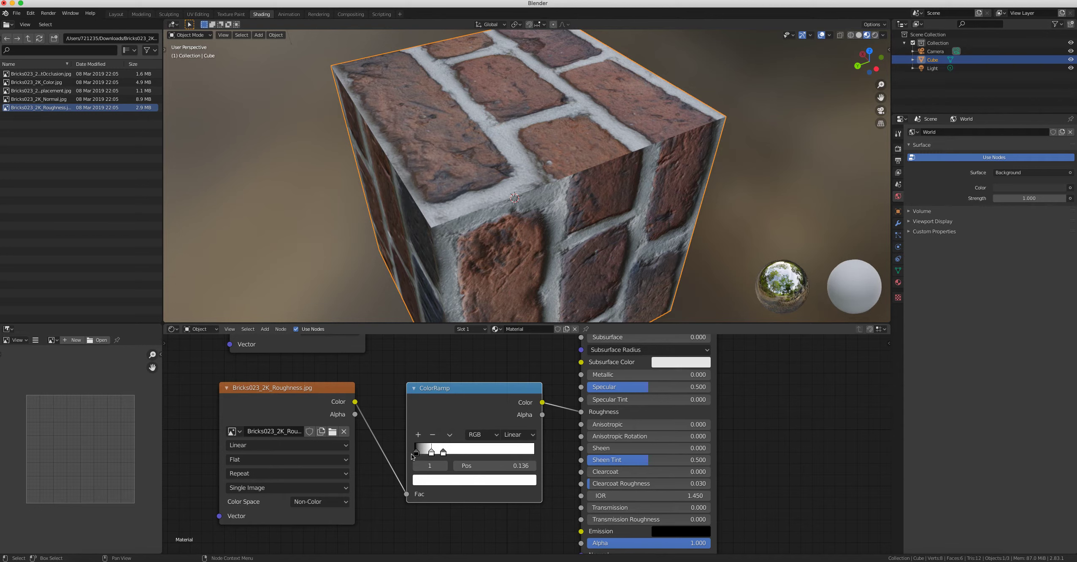
{"action": "left_click", "coordinate": [433, 439]}
Move the ColorRamp's white stop to about three quarters along the ramp and its black stop to position 0.386
{"action": "left_click", "coordinate": [443, 453]}
{"action": "left_click_drag", "start_coordinate": [425, 453], "coordinate": [533, 460]}
{"action": "left_click_drag", "start_coordinate": [441, 451], "coordinate": [487, 459]}
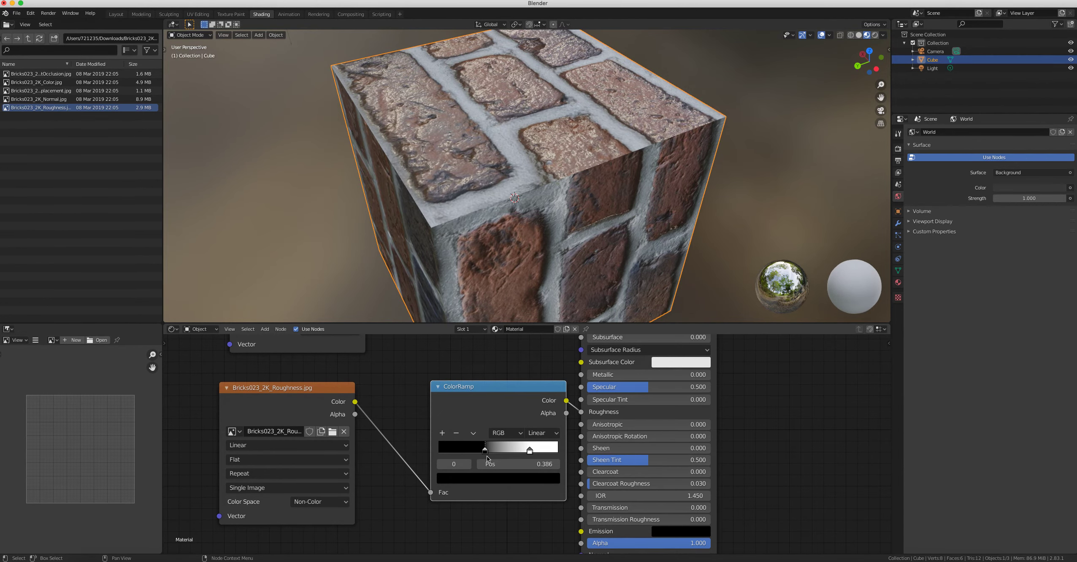
{"action": "middle_click_drag", "start_coordinate": [590, 239], "coordinate": [602, 192]}
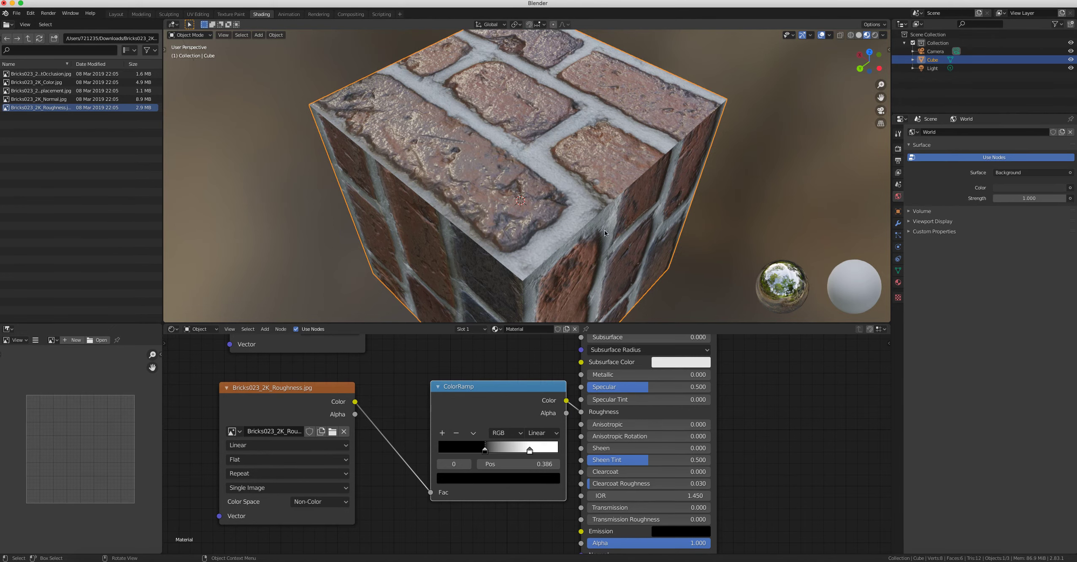
Shift the color texture, Principled BSDF, Material Output, roughness texture and ColorRamp nodes upward into a tidier layout
{"action": "scroll", "coordinate": [509, 427], "scroll_direction": "down", "scroll_amount": 5}
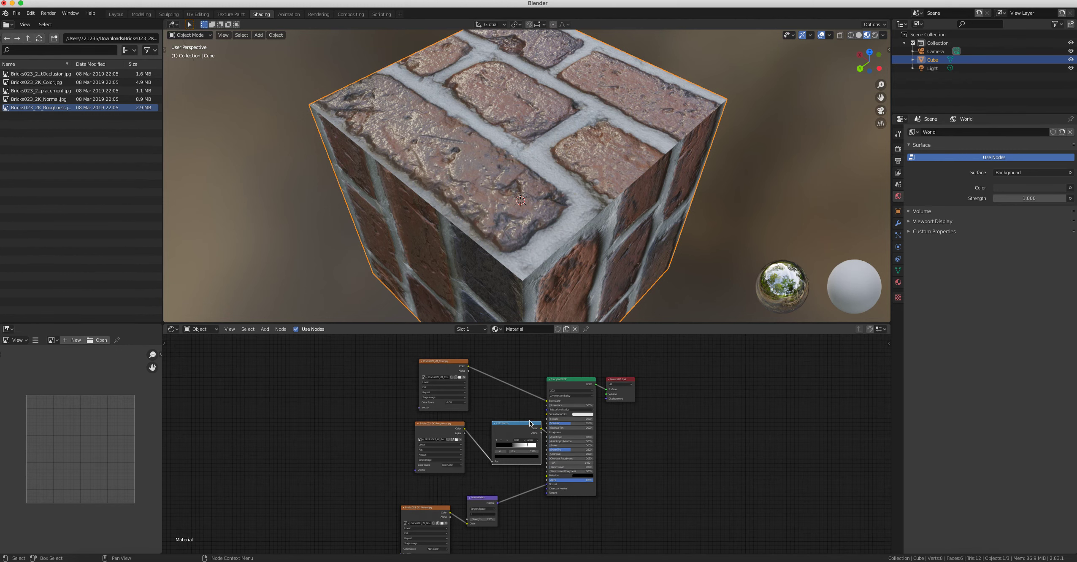
{"action": "left_click_drag", "start_coordinate": [444, 363], "coordinate": [430, 353]}
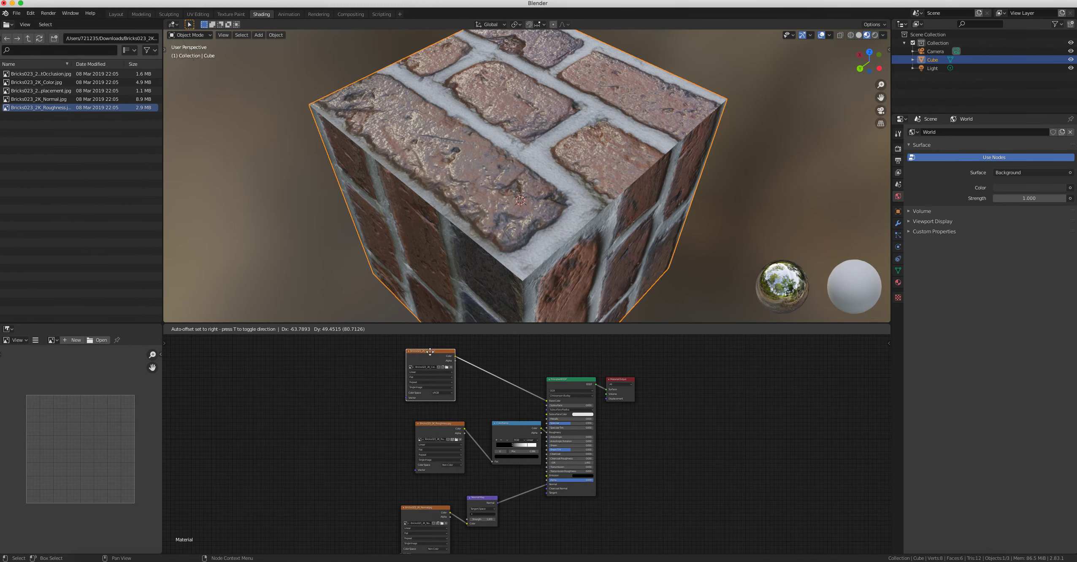
{"action": "left_click_drag", "start_coordinate": [564, 379], "coordinate": [561, 351]}
{"action": "left_click_drag", "start_coordinate": [615, 379], "coordinate": [626, 365]}
{"action": "left_click_drag", "start_coordinate": [443, 424], "coordinate": [431, 408]}
{"action": "left_click_drag", "start_coordinate": [503, 421], "coordinate": [483, 411]}
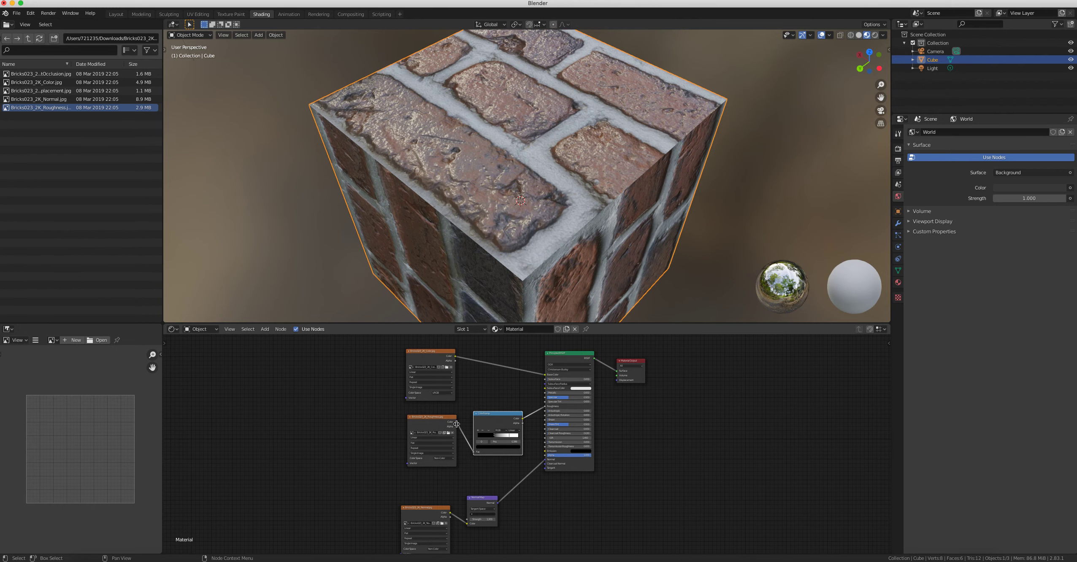
Raise the normal texture and Normal Map nodes to sit just below the roughness texture and ColorRamp nodes
{"action": "scroll", "coordinate": [469, 426], "scroll_direction": "up", "scroll_amount": 4}
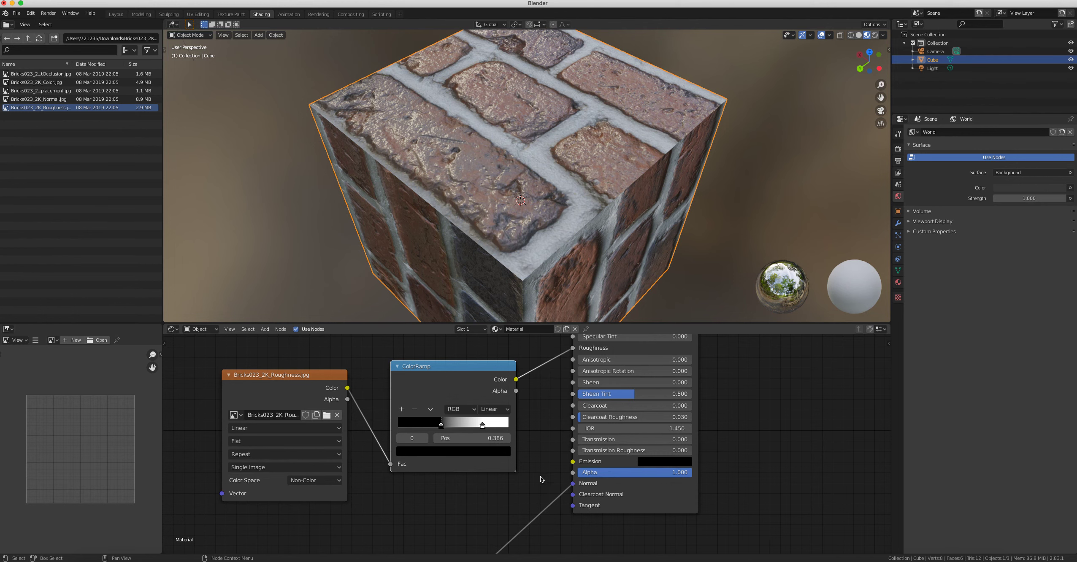
{"action": "middle_click_drag", "start_coordinate": [539, 486], "coordinate": [619, 386]}
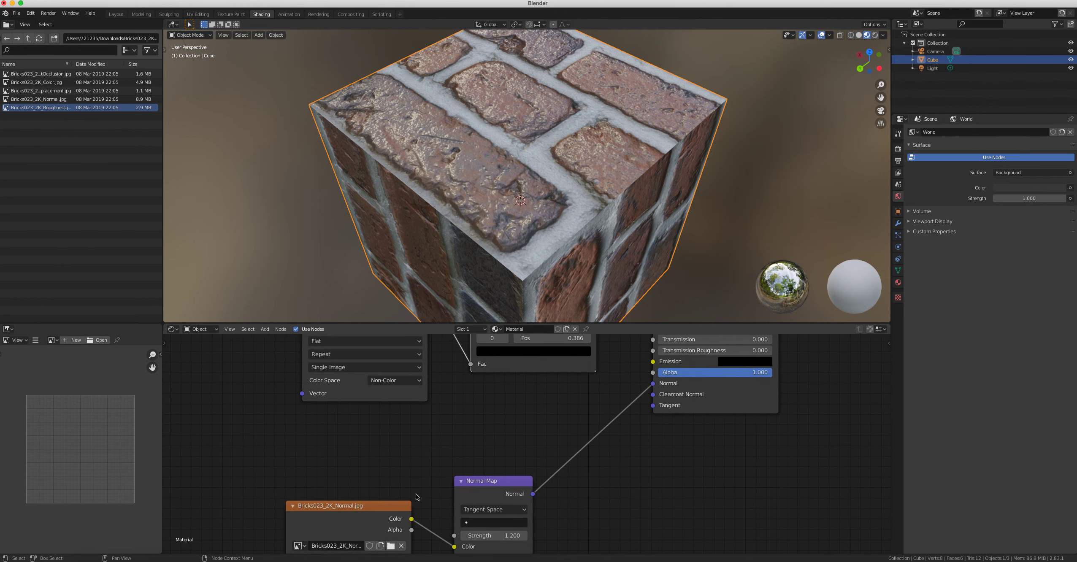
{"action": "left_click_drag", "start_coordinate": [356, 507], "coordinate": [375, 439]}
{"action": "left_click_drag", "start_coordinate": [493, 481], "coordinate": [507, 424]}
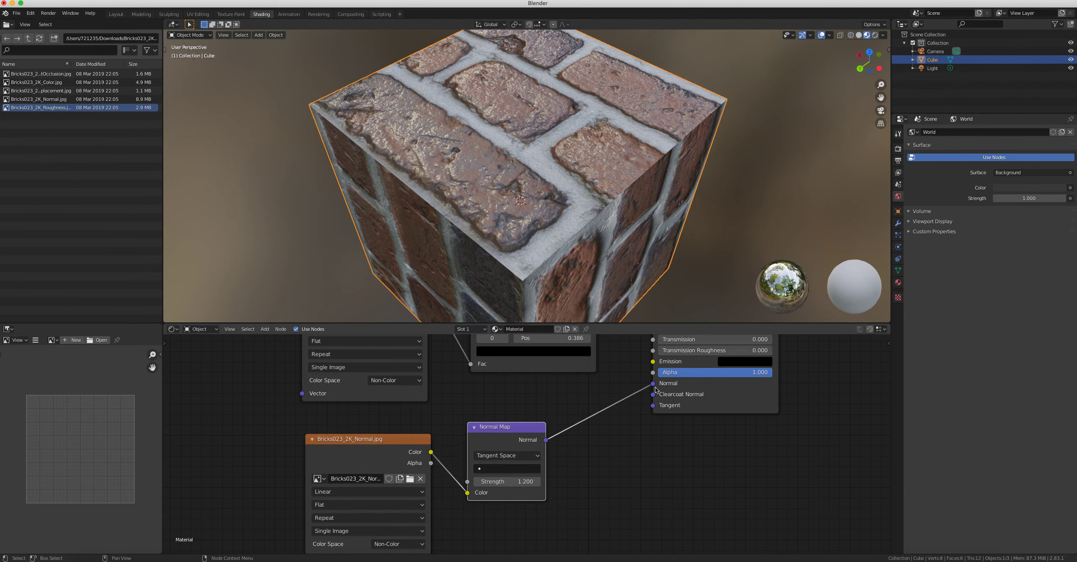
Set the Normal Map node's strength to 1.400 and bring the whole node tree into view
{"action": "mouse_move", "coordinate": [529, 483]}
{"action": "left_mouse_down"}
{"action": "mouse_move", "coordinate": [596, 483]}
{"action": "mouse_move", "coordinate": [519, 482]}
{"action": "mouse_move", "coordinate": [548, 482]}
{"action": "mouse_move", "coordinate": [557, 435]}
{"action": "left_mouse_up"}
{"action": "scroll", "coordinate": [541, 430], "scroll_direction": "down", "scroll_amount": 1}
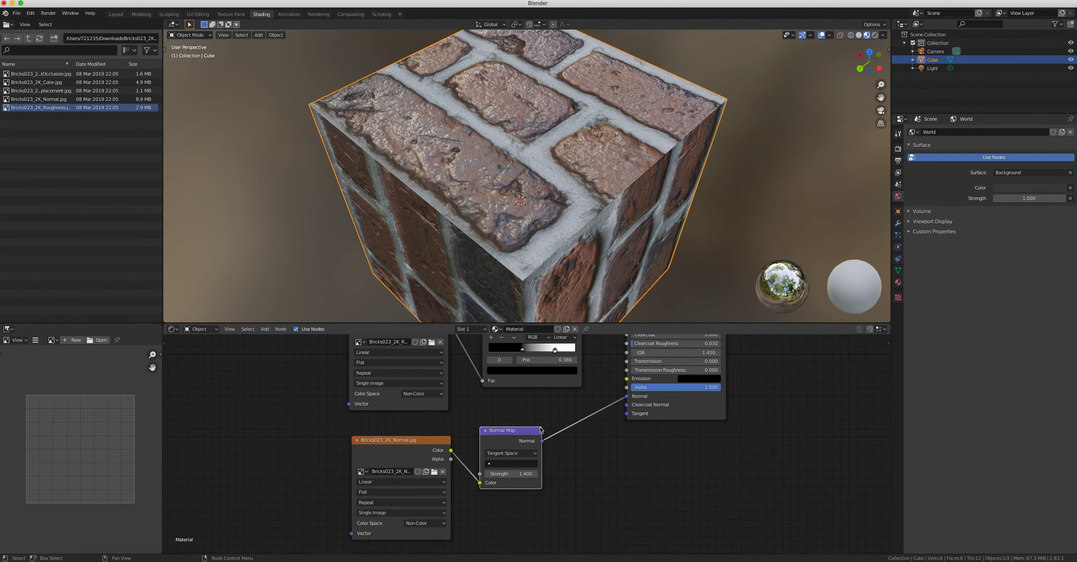
{"action": "scroll", "coordinate": [541, 430], "scroll_direction": "down", "scroll_amount": 3}
{"action": "middle_click_drag", "start_coordinate": [695, 395], "coordinate": [669, 436]}
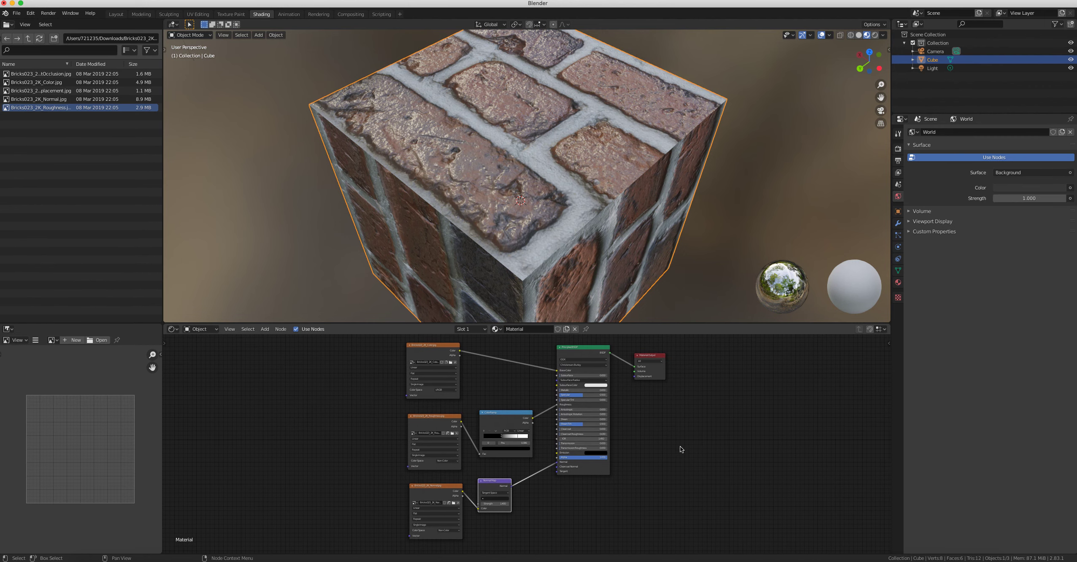